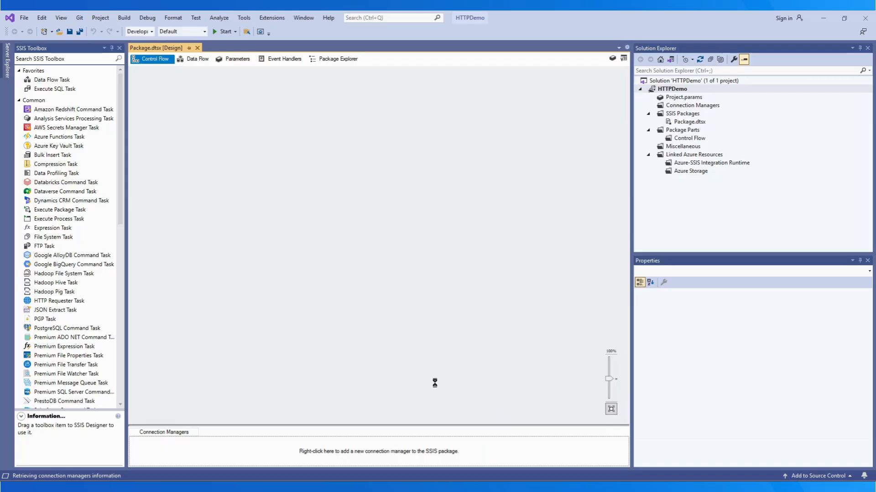
{"action": "left_click_drag", "start_coordinate": [385, 202], "coordinate": [433, 201]}
{"action": "left_click_drag", "start_coordinate": [533, 212], "coordinate": [536, 261]}
{"action": "left_click", "coordinate": [358, 273]}
{"action": "left_click", "coordinate": [469, 333]}
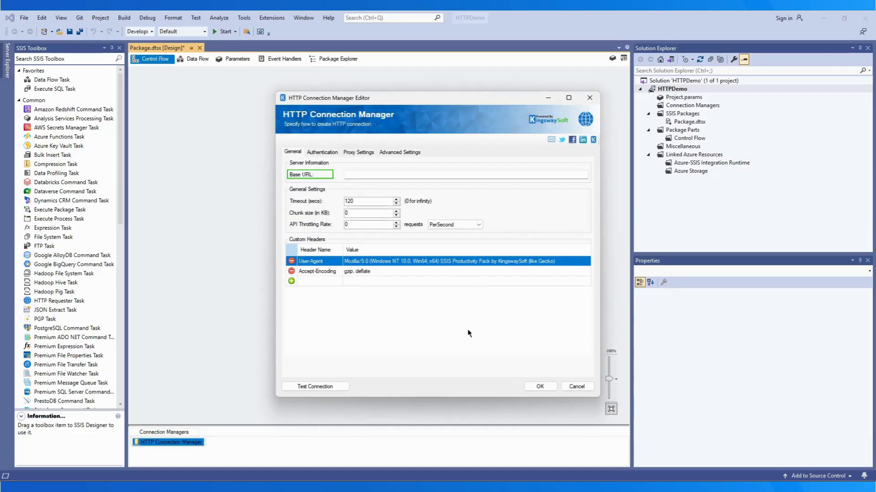
{"action": "left_click", "coordinate": [404, 174]}
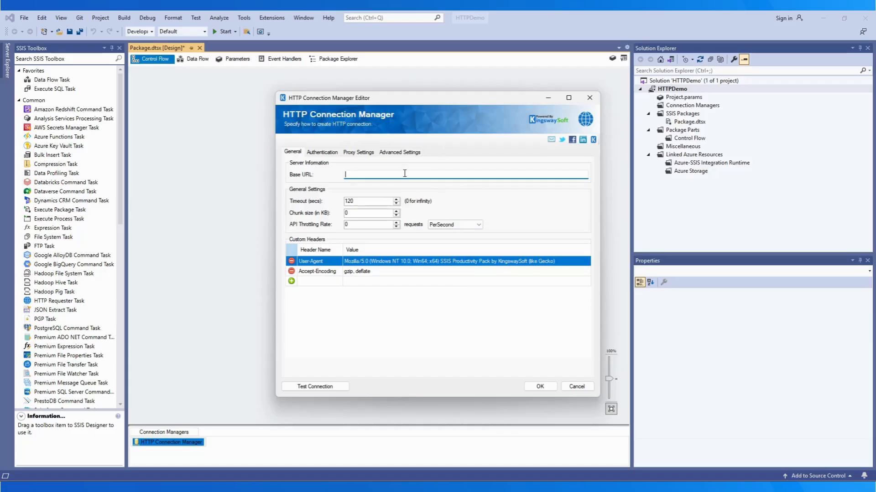
{"action": "type", "text": "https://httpdemo.free.beeceptor.com"}
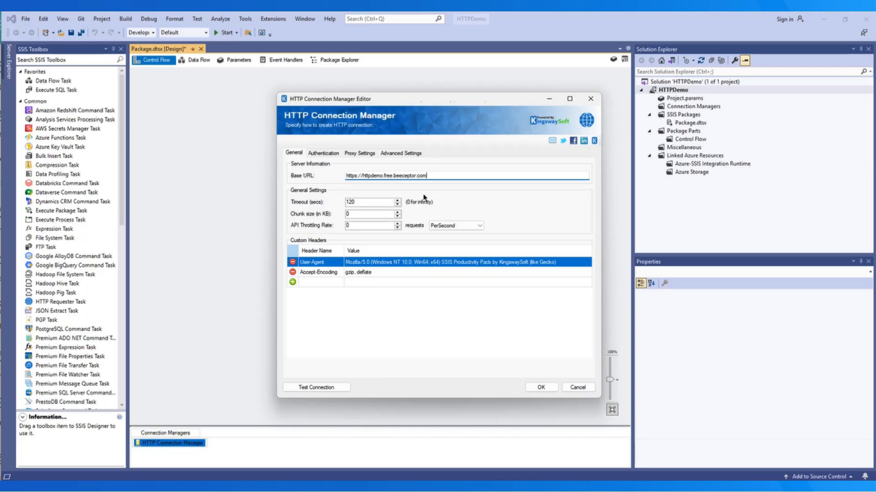
Try a timeout of 0 seconds, restore it to 120, and view the unit options for the API throttling rate
{"action": "left_click_drag", "start_coordinate": [368, 201], "coordinate": [317, 203]}
{"action": "type", "text": "0"}
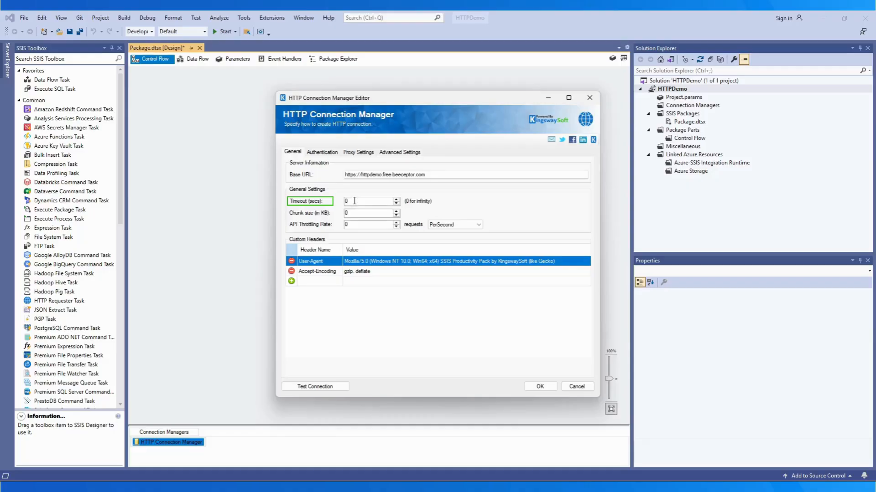
{"action": "type", "text": "120"}
{"action": "left_click", "coordinate": [482, 227]}
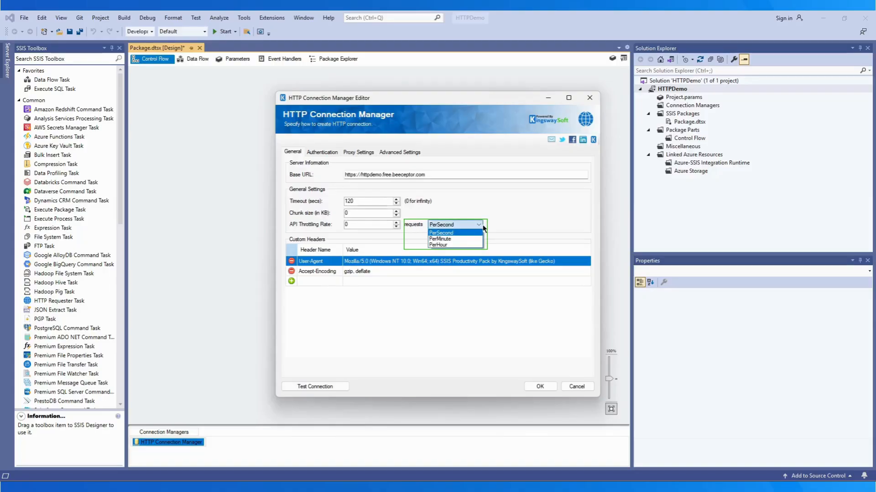
{"action": "left_click", "coordinate": [483, 226]}
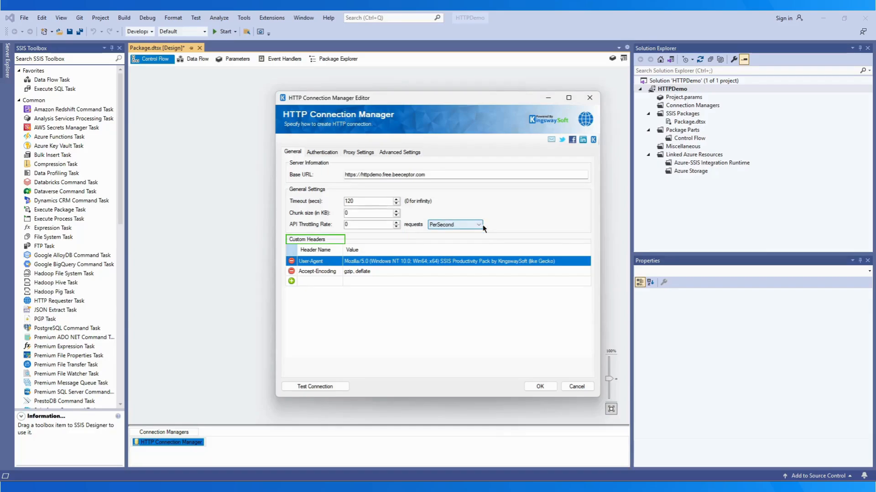
Add a Content-Type custom header with the value application/json and remove it again
{"action": "left_click", "coordinate": [293, 283]}
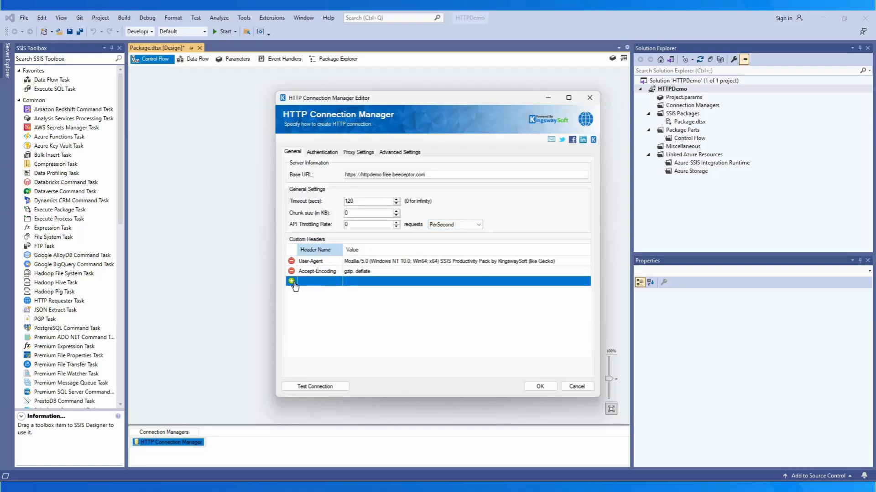
{"action": "left_click", "coordinate": [292, 282]}
{"action": "left_click", "coordinate": [338, 281]}
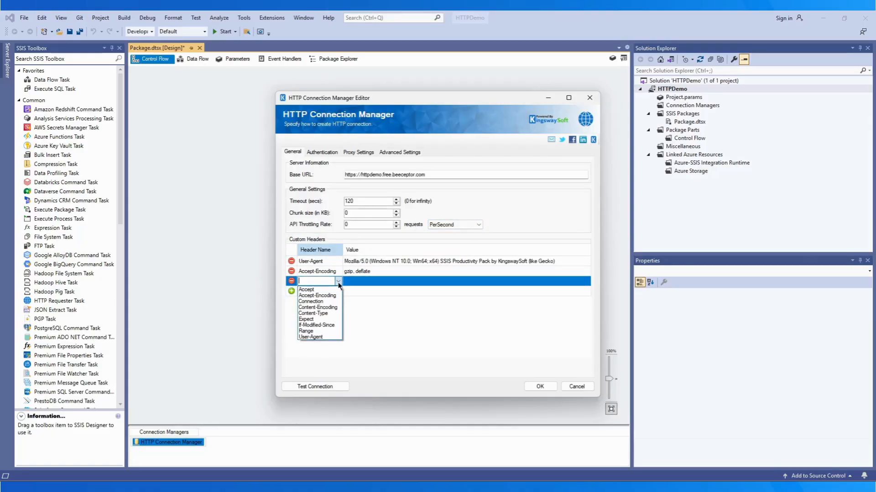
{"action": "left_click", "coordinate": [325, 314]}
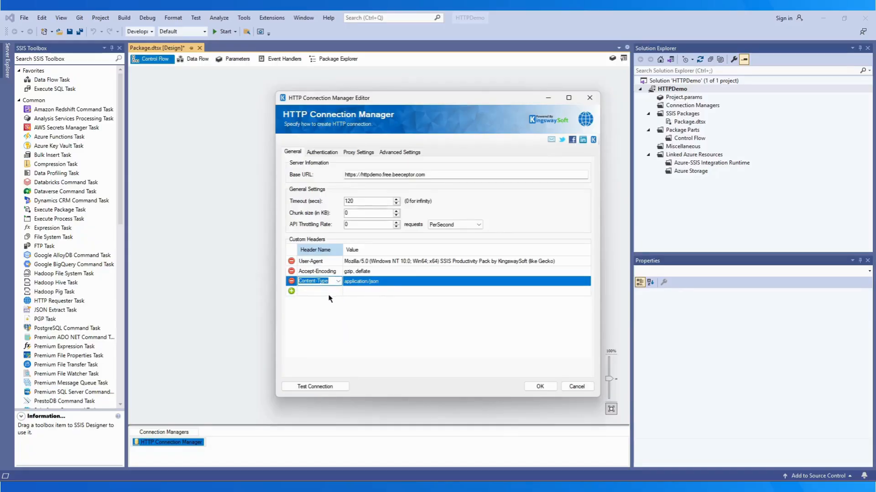
{"action": "left_click", "coordinate": [330, 295]}
{"action": "left_click", "coordinate": [291, 281]}
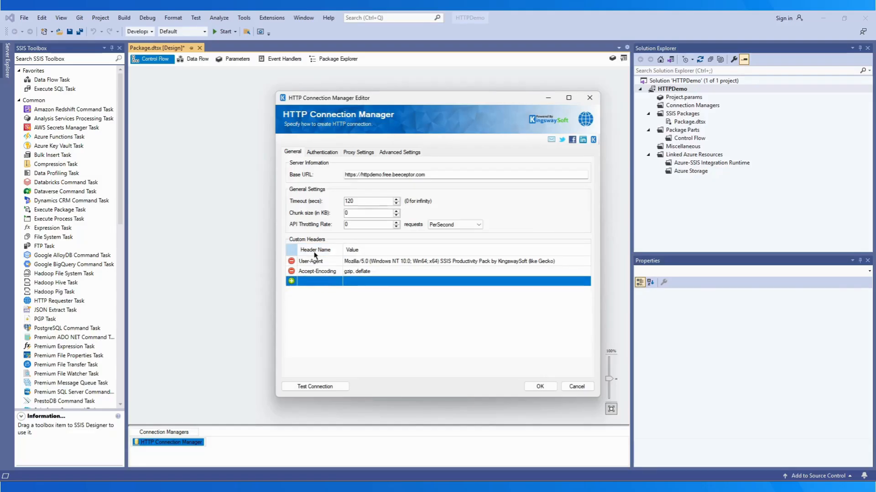
Set the connection's authentication mode to AWS Signature and keep Version 4 as the signature version
{"action": "left_click", "coordinate": [319, 154]}
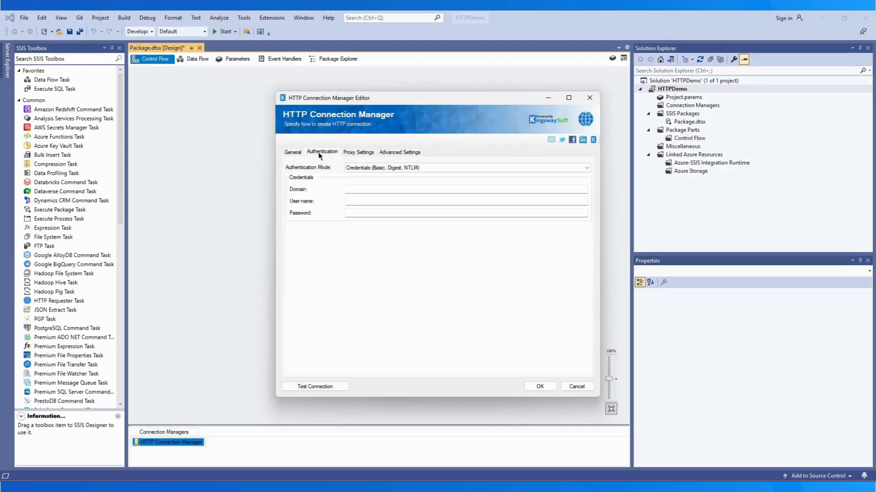
{"action": "left_click", "coordinate": [435, 169]}
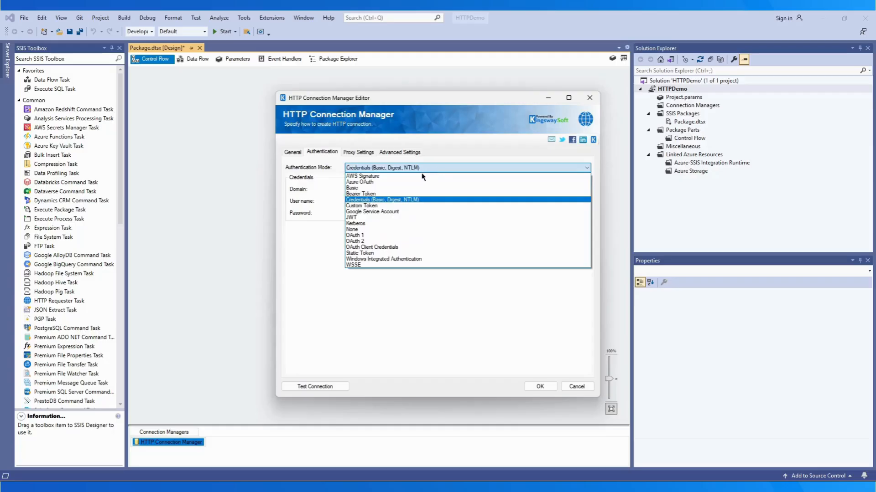
{"action": "left_click", "coordinate": [364, 177]}
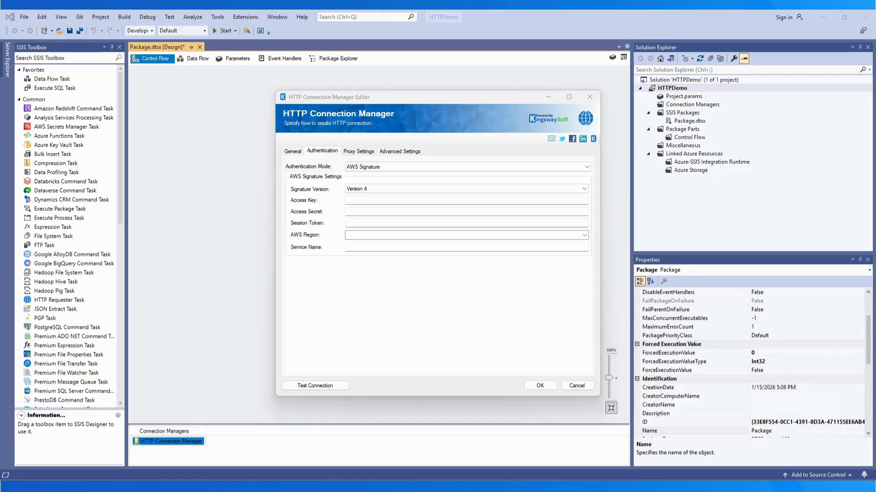
{"action": "left_click", "coordinate": [409, 187]}
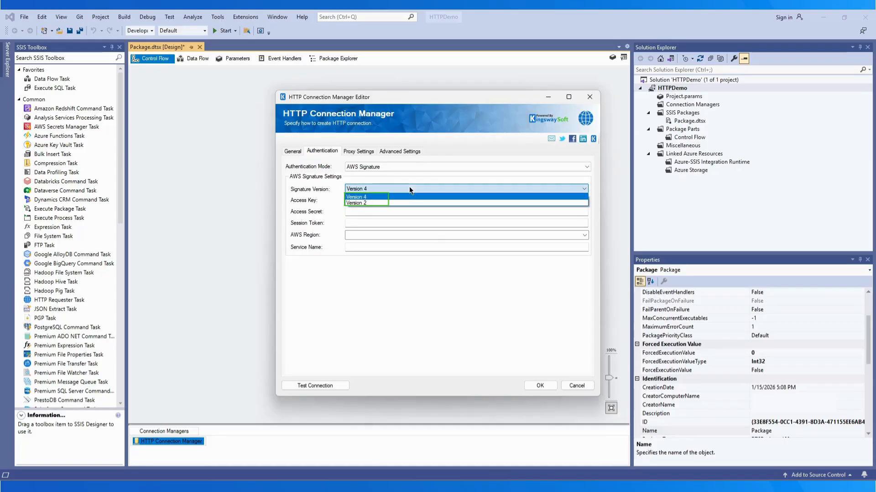
{"action": "left_click", "coordinate": [409, 187]}
Enter the AWS access key, access secret and session token in the signature settings
{"action": "left_click", "coordinate": [376, 199]}
{"action": "key", "text": "ctrl+v"}
{"action": "left_click", "coordinate": [395, 211]}
{"action": "key", "text": "ctrl+v"}
{"action": "left_click", "coordinate": [402, 226]}
{"action": "key", "text": "ctrl+v"}
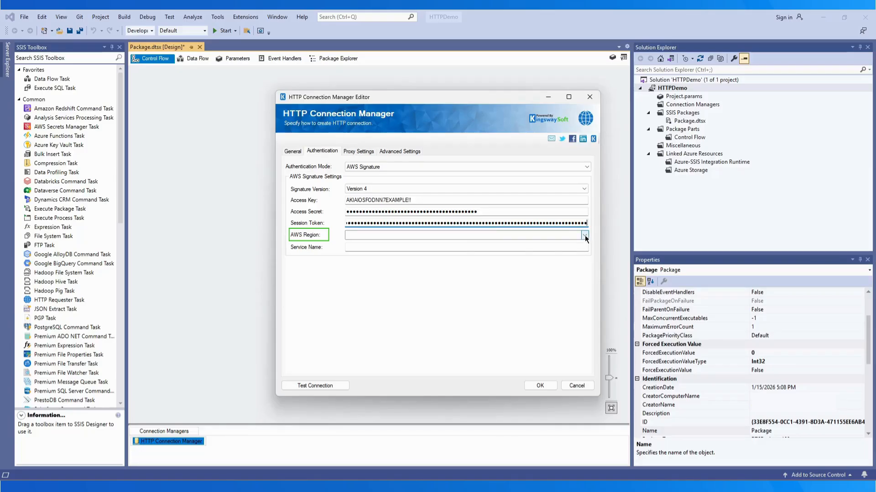
Set the AWS region to us-east-1 and the service name to s3
{"action": "left_click", "coordinate": [585, 235]}
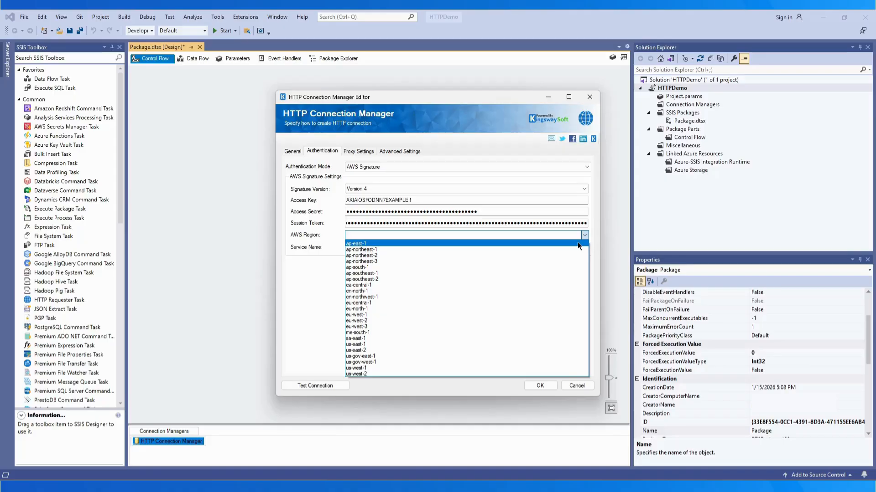
{"action": "left_click", "coordinate": [464, 344]}
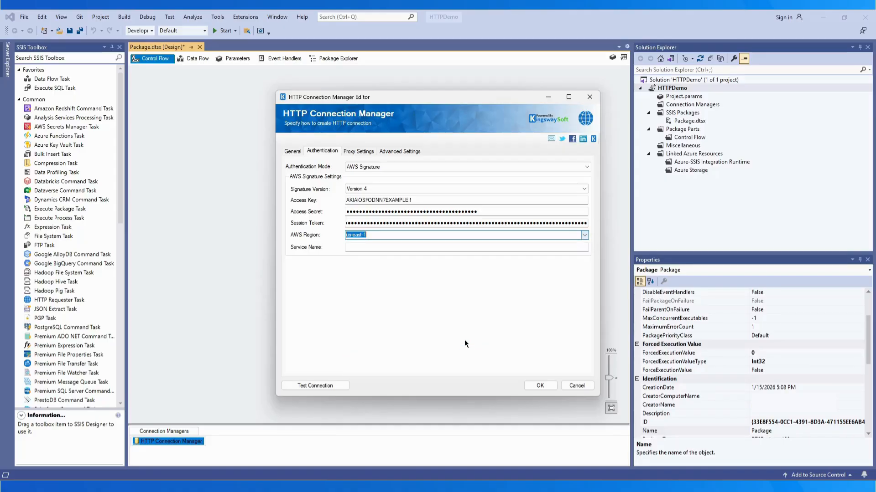
{"action": "left_click", "coordinate": [372, 249]}
{"action": "type", "text": "s3"}
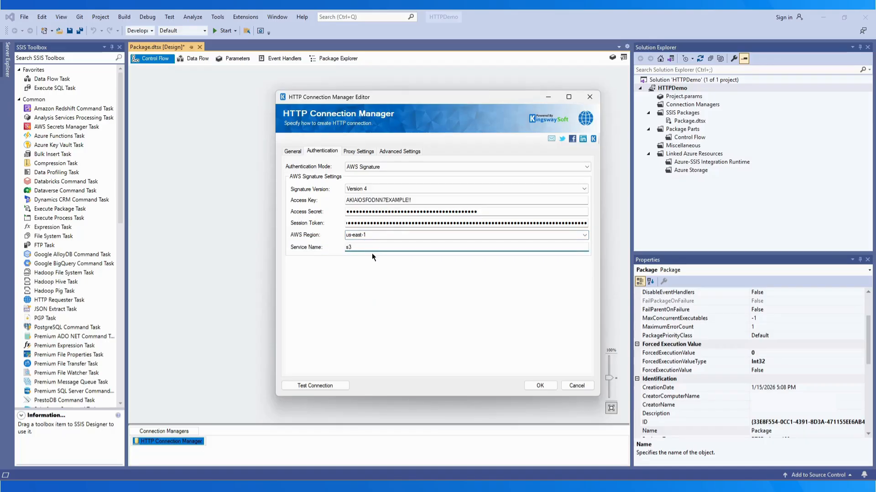
Change the AWS signature version to Version 2 and keep HMAC-SHA1 as the signature method
{"action": "left_click", "coordinate": [384, 188]}
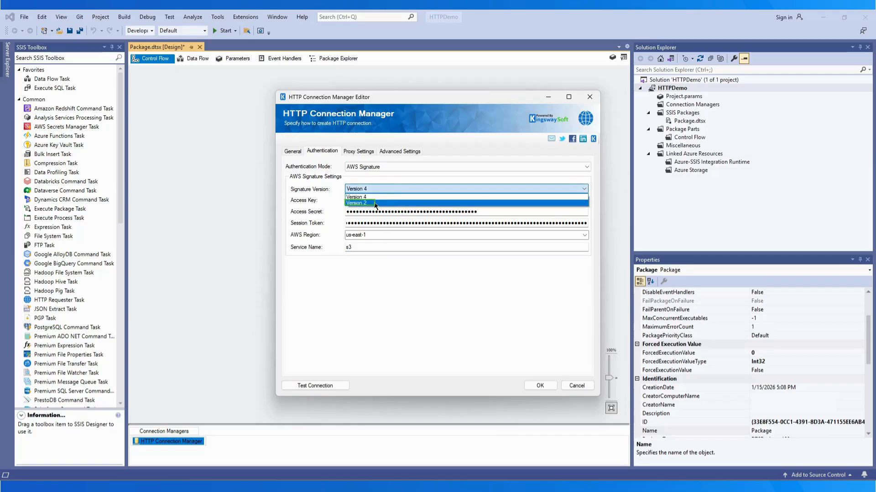
{"action": "left_click", "coordinate": [373, 202]}
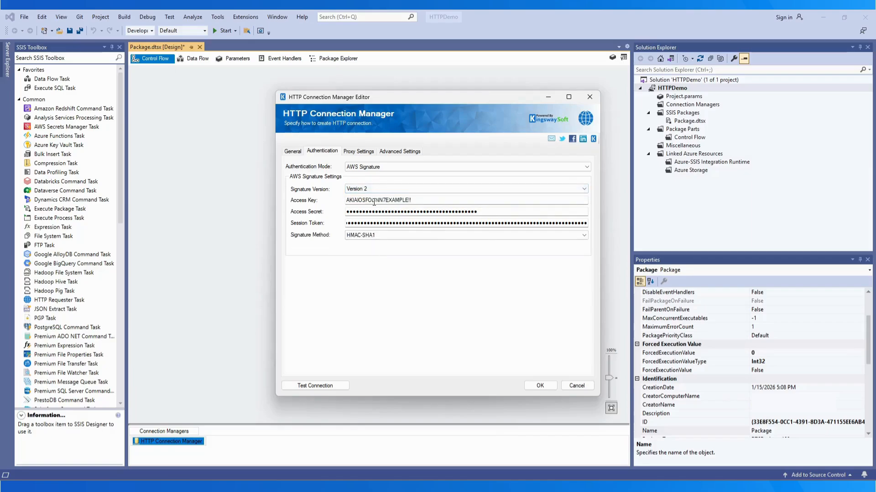
{"action": "left_click", "coordinate": [584, 236]}
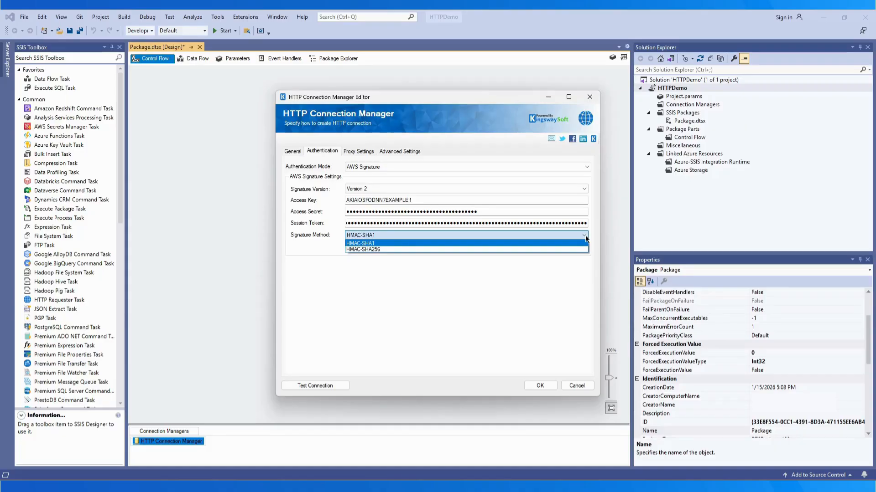
{"action": "left_click", "coordinate": [584, 235]}
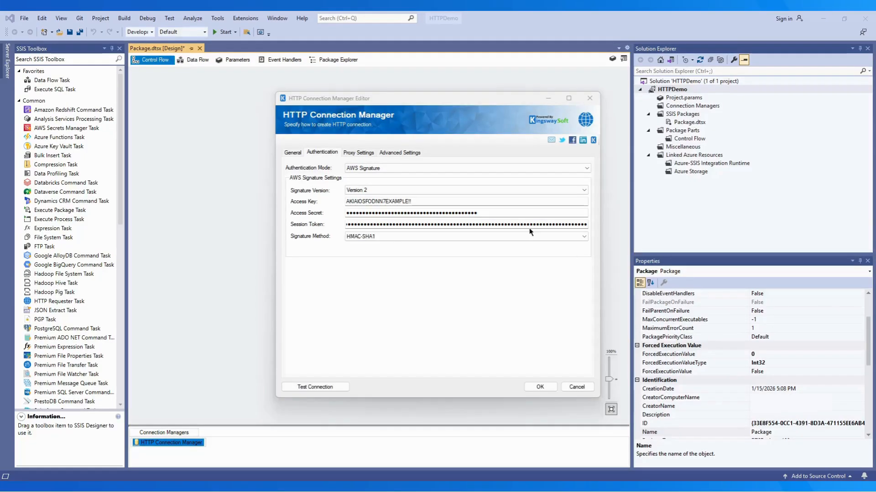
Switch the authentication mode to Azure OAuth and enter the tenant ID for the Client Credentials type
{"action": "left_click", "coordinate": [404, 169]}
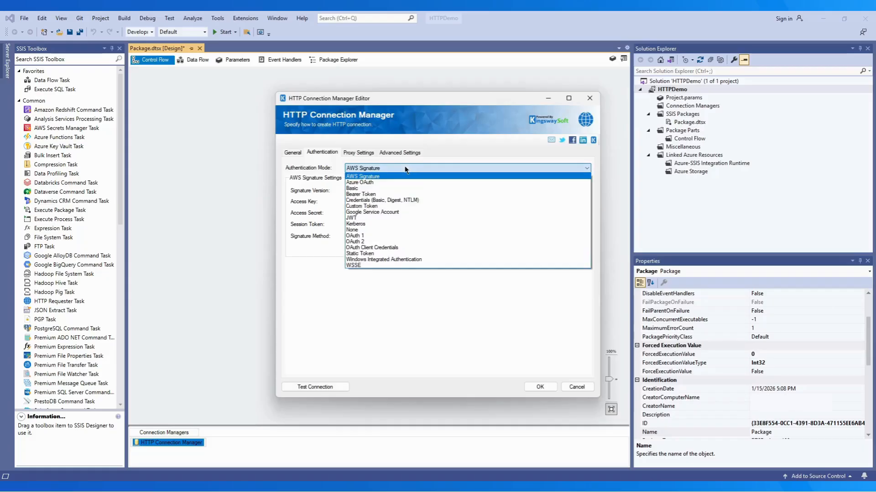
{"action": "left_click", "coordinate": [387, 182]}
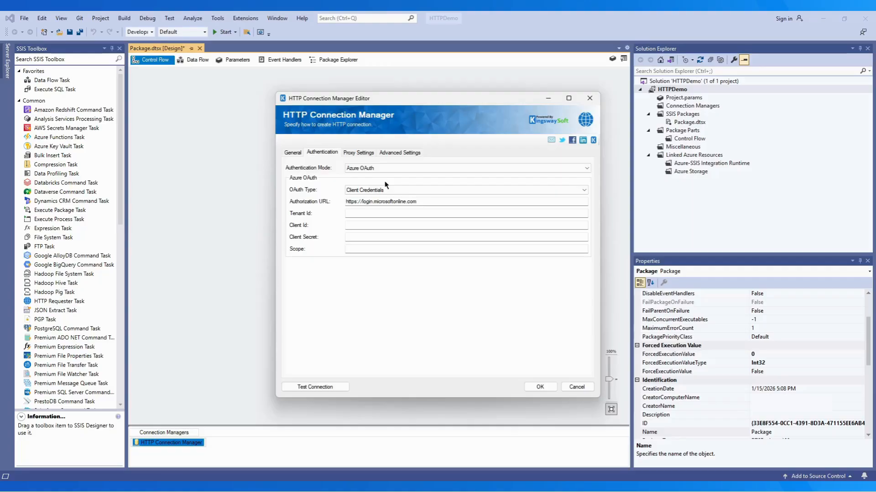
{"action": "left_click", "coordinate": [380, 215]}
{"action": "key", "text": "ctrl+v"}
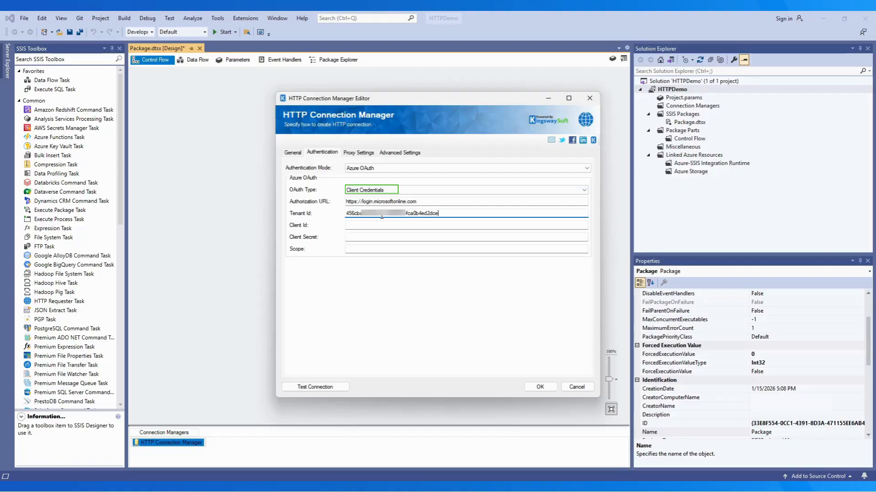
{"action": "key", "text": "alt+Tab"}
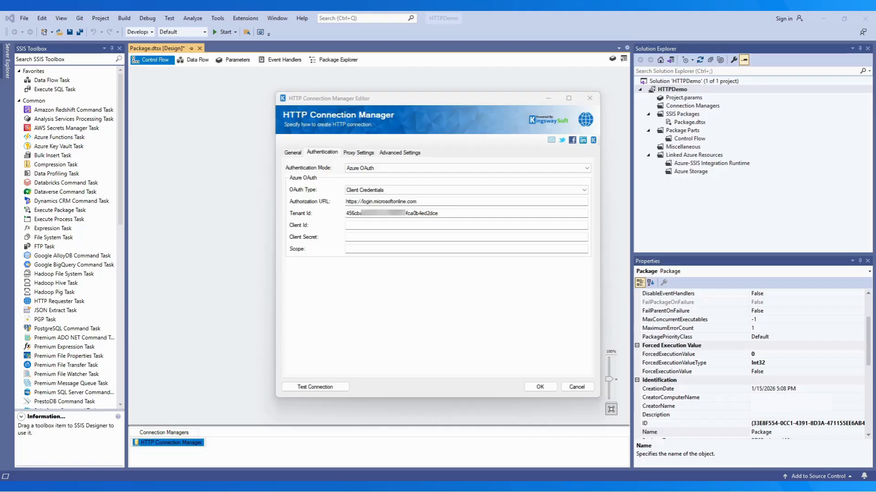
{"action": "left_click", "coordinate": [358, 224]}
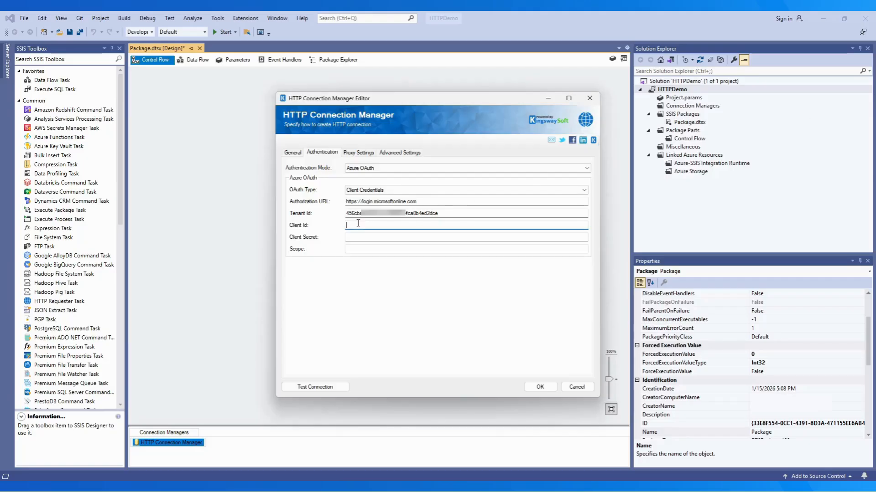
{"action": "key", "text": "ctrl+v"}
{"action": "key", "text": "alt+Tab"}
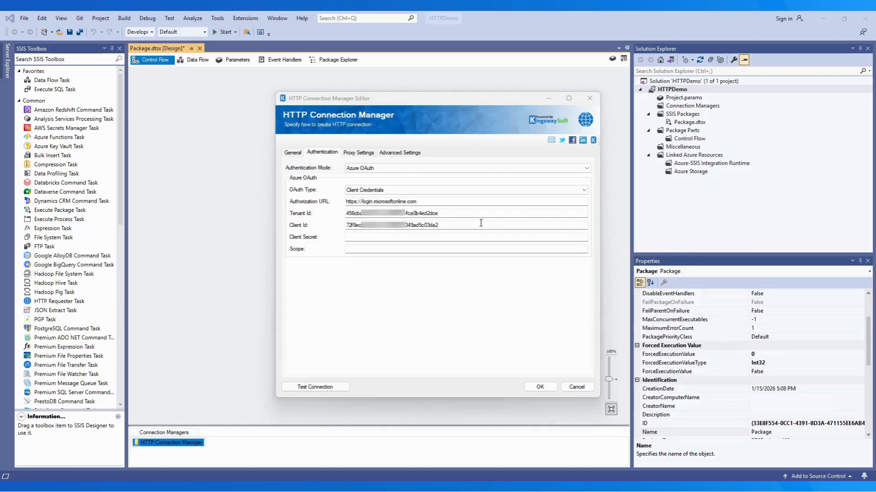
{"action": "left_click", "coordinate": [378, 234]}
{"action": "key", "text": "ctrl+v"}
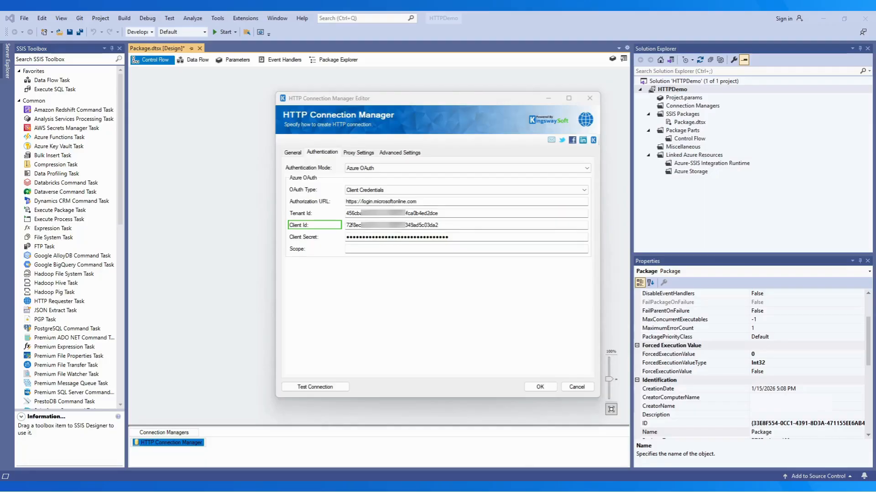
{"action": "left_click", "coordinate": [388, 248]}
{"action": "key", "text": "ctrl+v"}
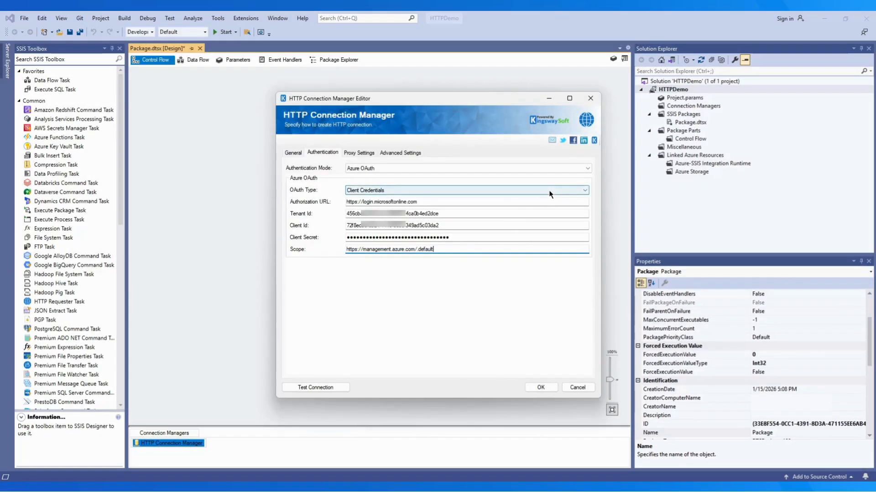
Change the OAuth type to Certificate, keep Store (Recommended) as the certificate location, and enter the certificate thumbprint
{"action": "left_click", "coordinate": [549, 193]}
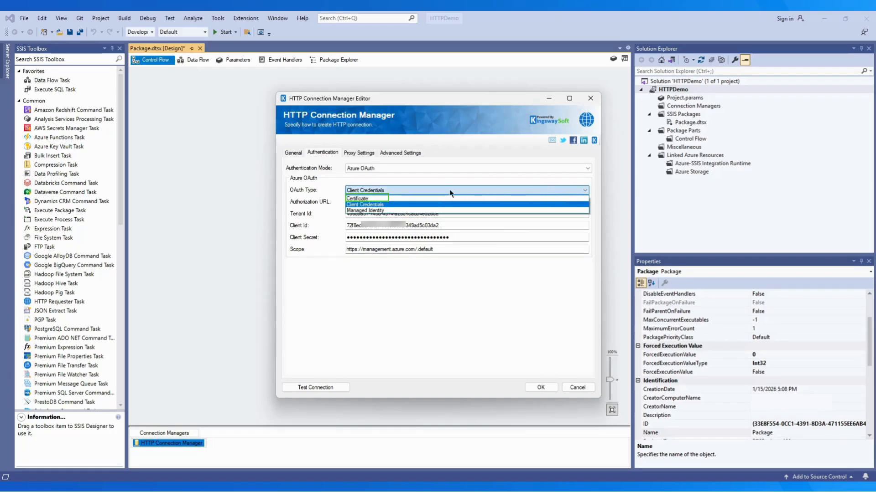
{"action": "left_click", "coordinate": [354, 199]}
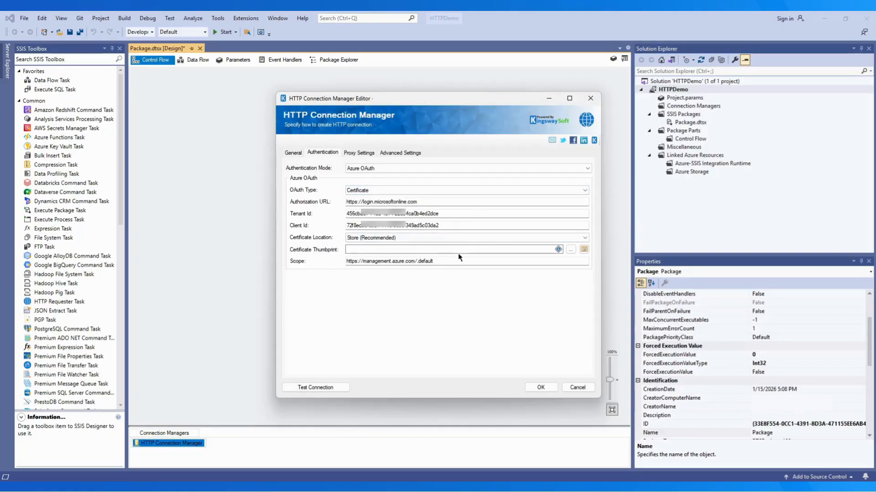
{"action": "left_click", "coordinate": [583, 238]}
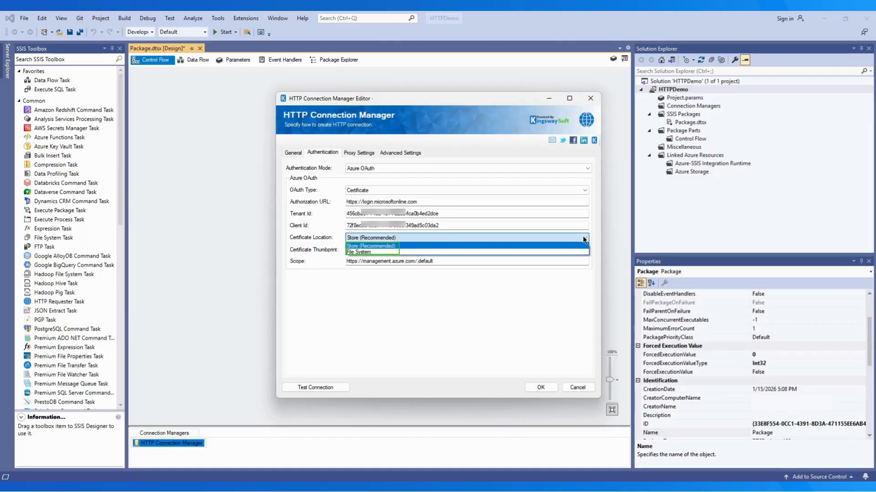
{"action": "left_click", "coordinate": [583, 238]}
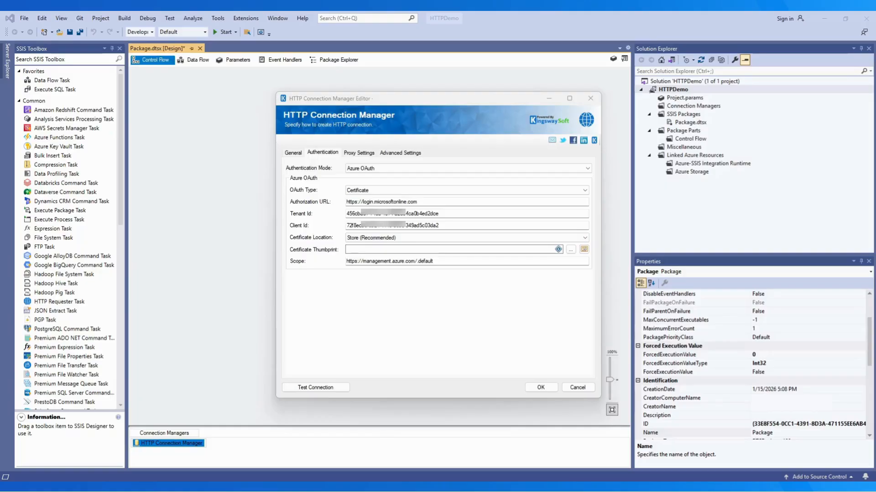
{"action": "key", "text": "ctrl+v"}
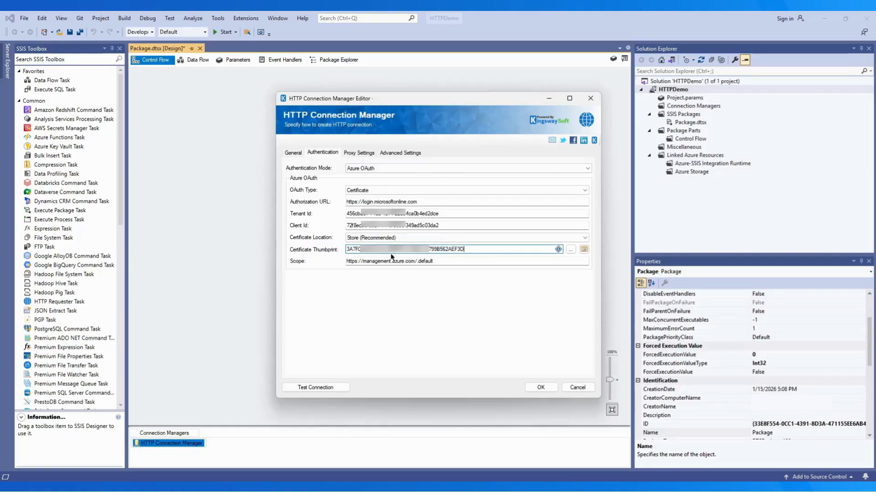
{"action": "mouse_move", "coordinate": [559, 253]}
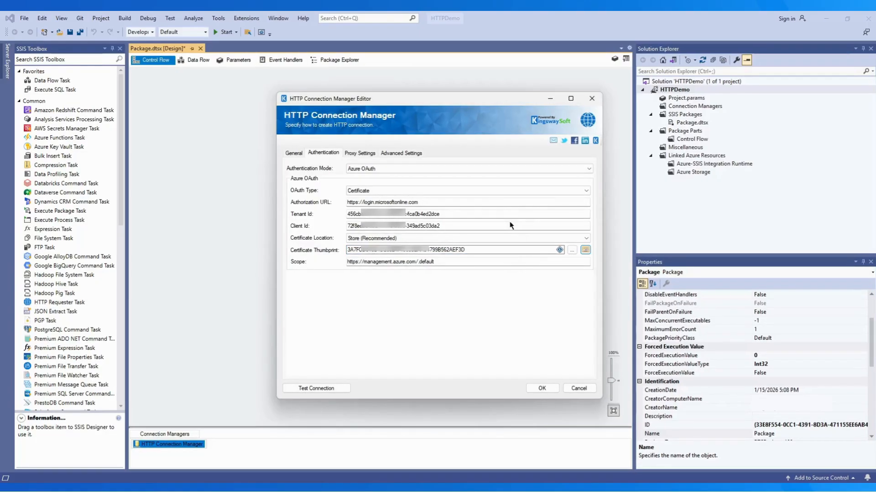
{"action": "left_click", "coordinate": [495, 191]}
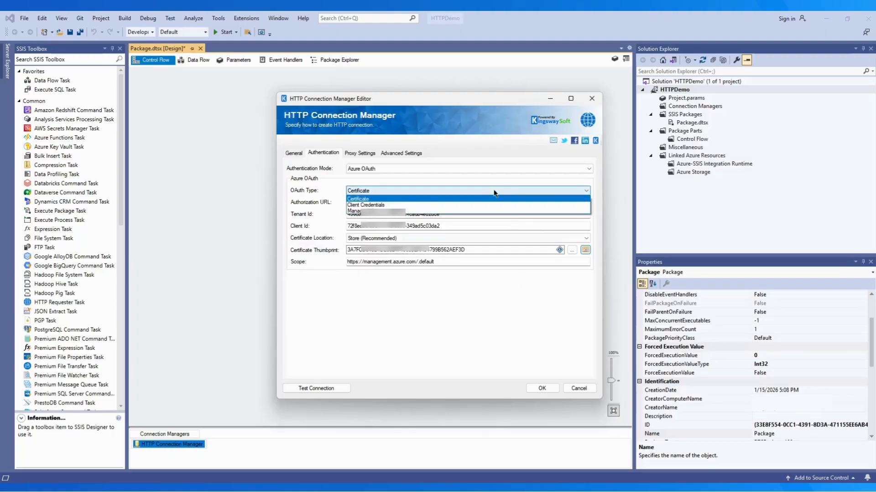
{"action": "left_click", "coordinate": [486, 213]}
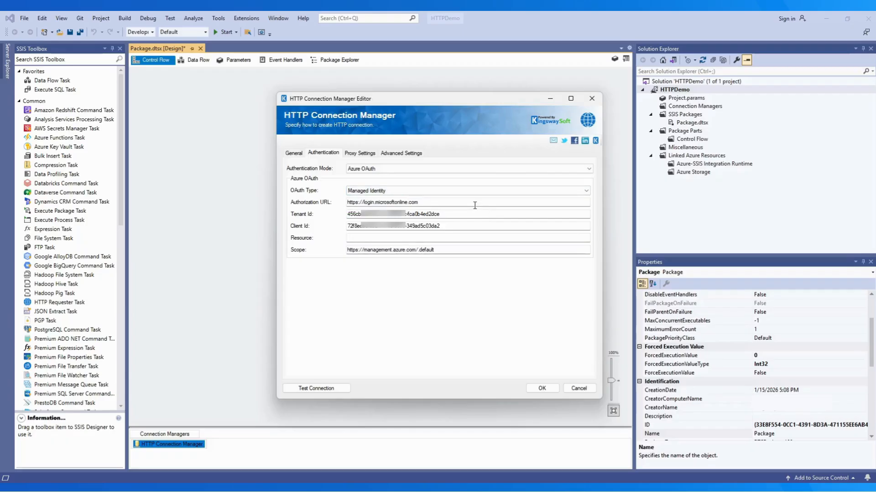
{"action": "left_click", "coordinate": [407, 238]}
{"action": "key", "text": "ctrl+v"}
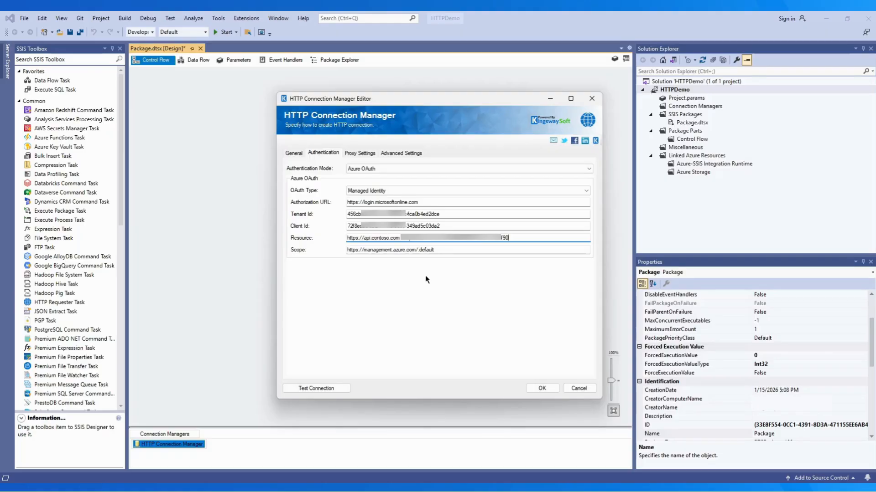
Switch the authentication mode to Basic to view its credential fields, then to Bearer Token and paste the bearer token
{"action": "left_click", "coordinate": [418, 171]}
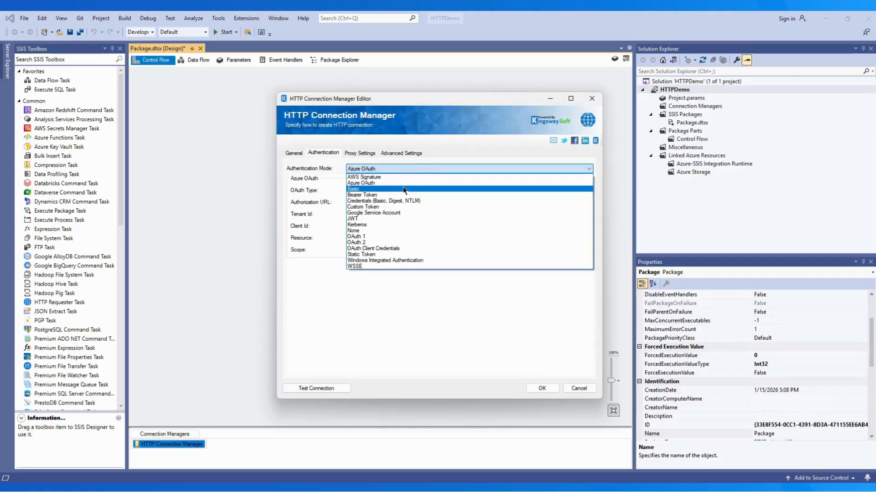
{"action": "left_click", "coordinate": [404, 189]}
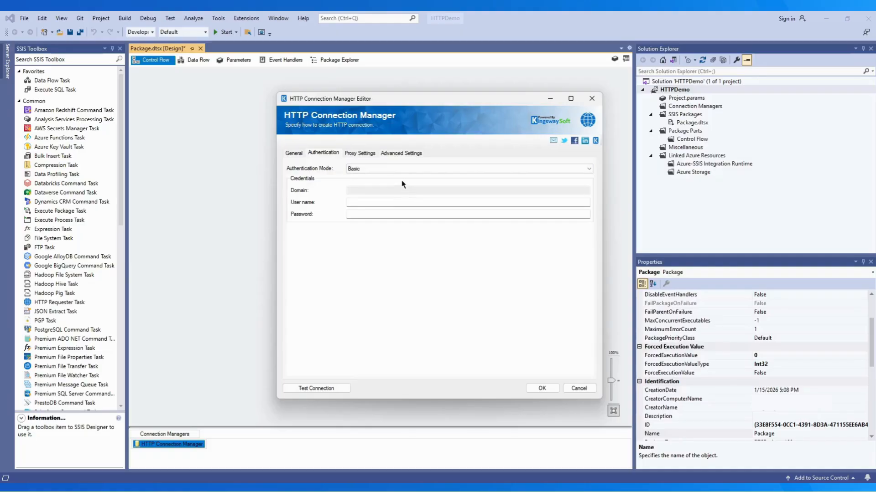
{"action": "left_click", "coordinate": [401, 171]}
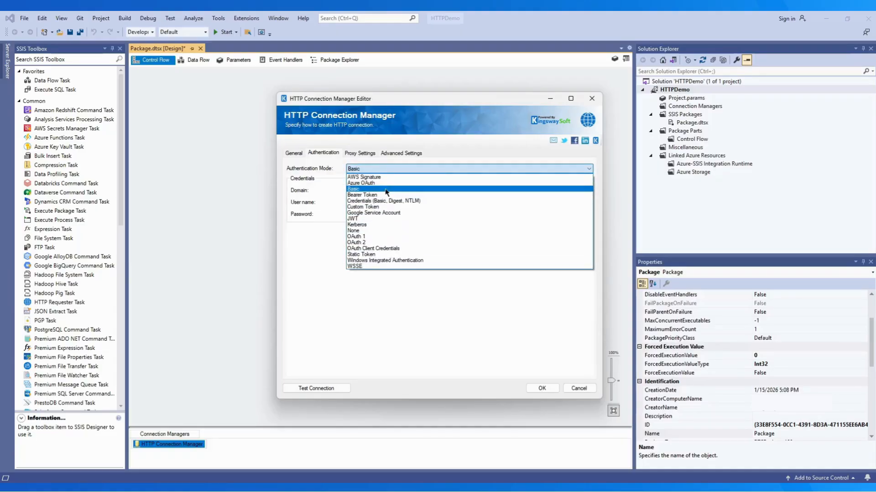
{"action": "left_click", "coordinate": [382, 195]}
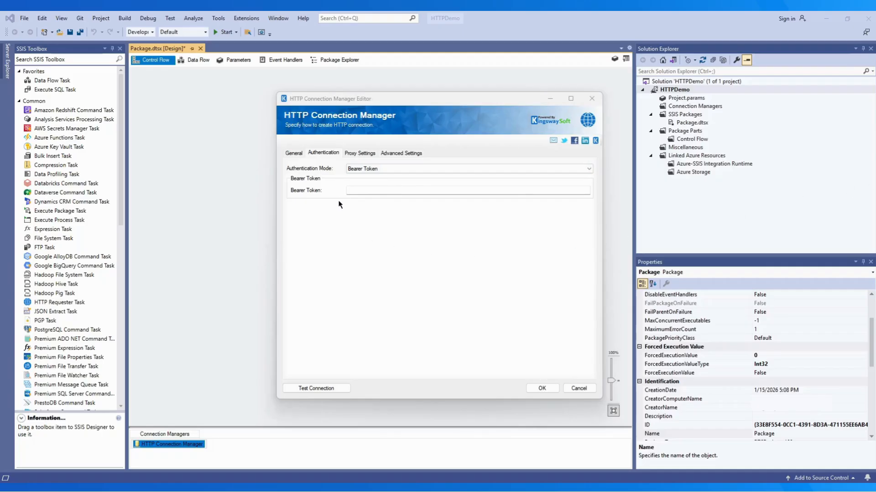
{"action": "left_click", "coordinate": [354, 191]}
{"action": "key", "text": "ctrl+v"}
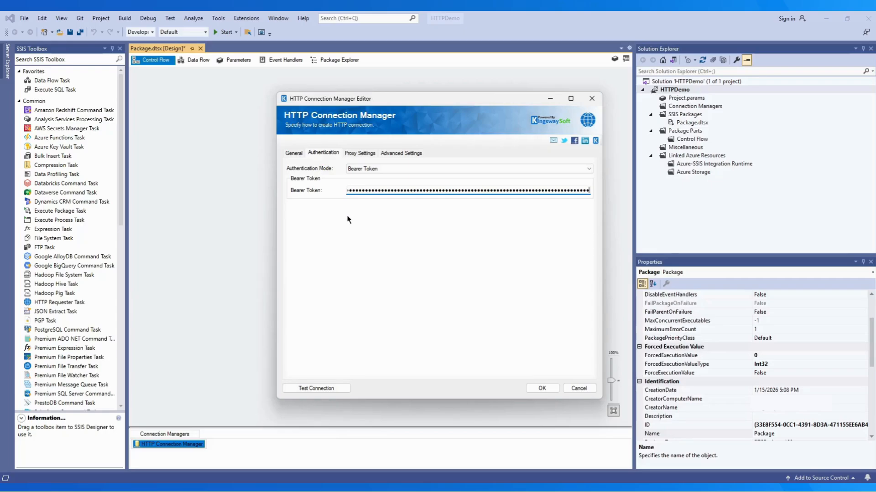
Switch the authentication mode to Credentials (Basic, Digest, NTLM) and enter ACMECORP as the domain
{"action": "left_click", "coordinate": [393, 169]}
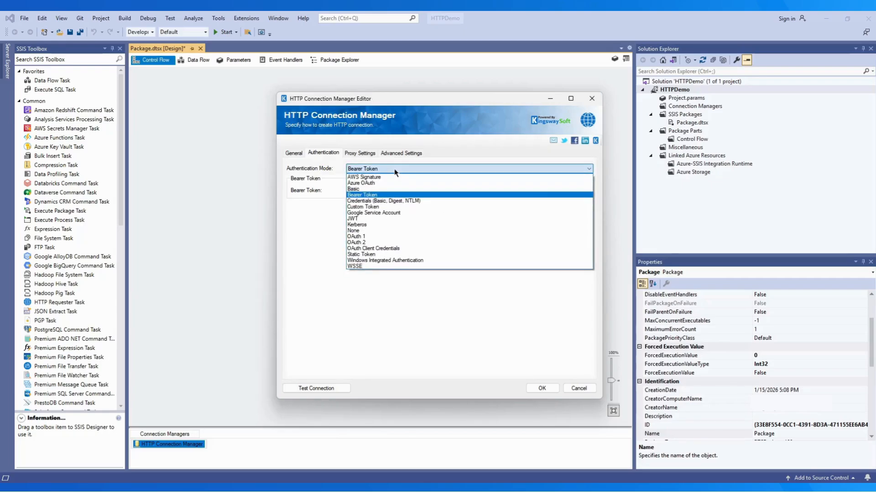
{"action": "left_click", "coordinate": [376, 201]}
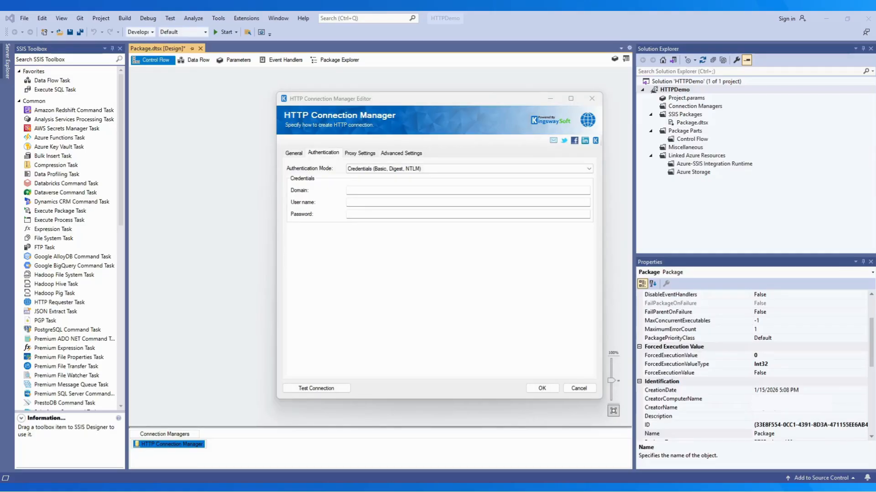
{"action": "left_click", "coordinate": [354, 190]}
{"action": "type", "text": "ACMECORP"}
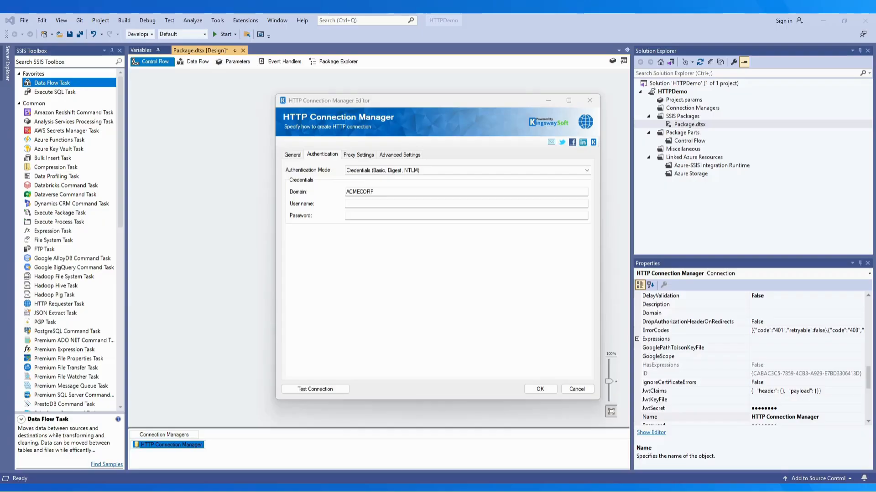
Switch the authentication mode to Custom Token and compare the Manually Enter and File CURL sources, leaving File selected
{"action": "left_click", "coordinate": [412, 171]}
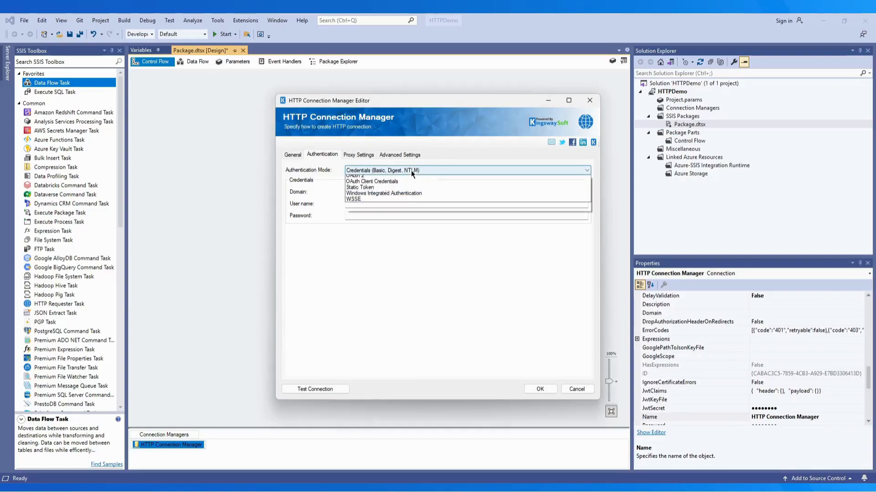
{"action": "left_click", "coordinate": [356, 208]}
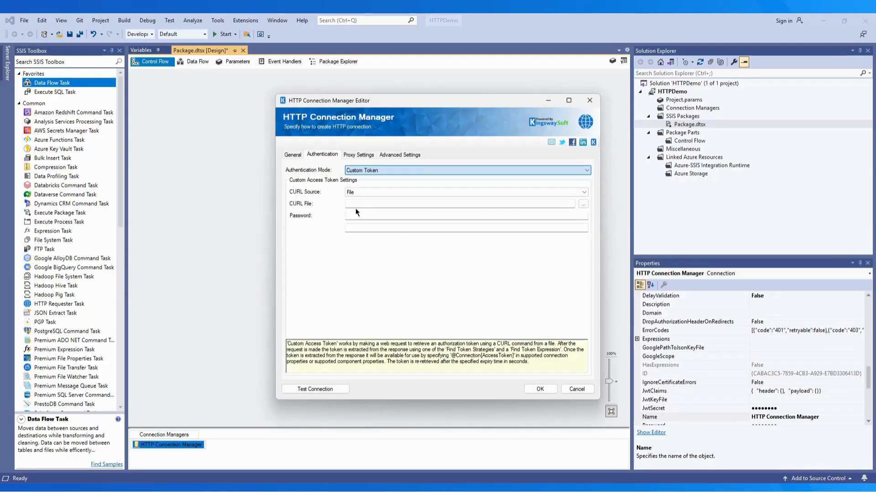
{"action": "left_click", "coordinate": [472, 192]}
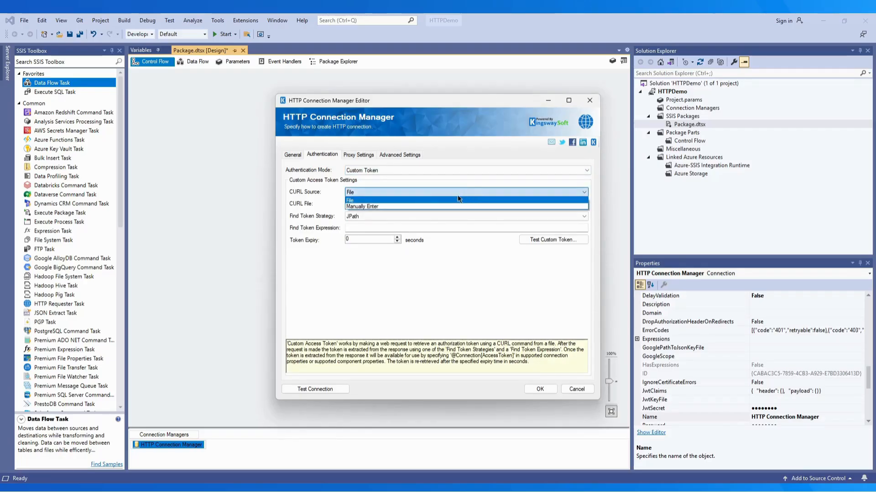
{"action": "left_click", "coordinate": [373, 206]}
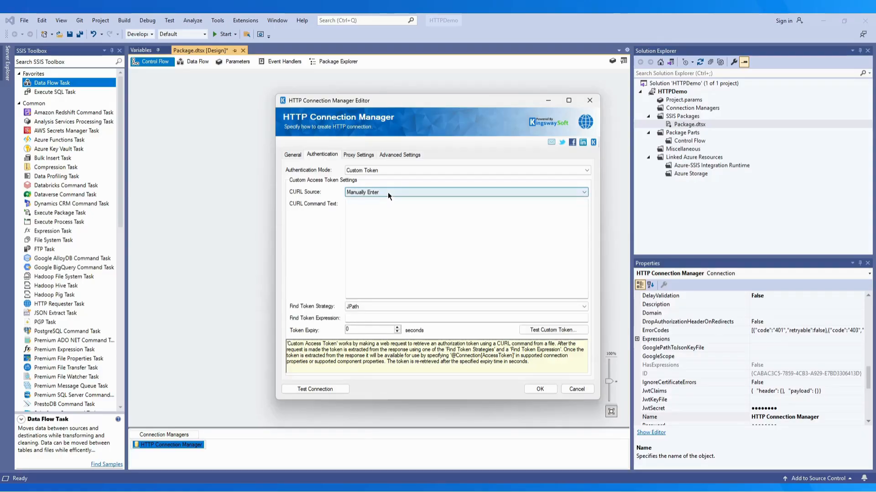
{"action": "left_click", "coordinate": [387, 191]}
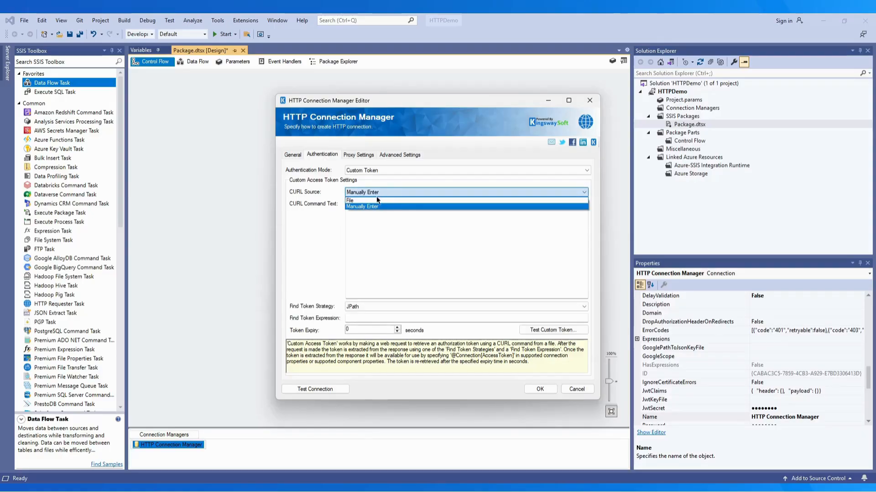
{"action": "left_click", "coordinate": [373, 200]}
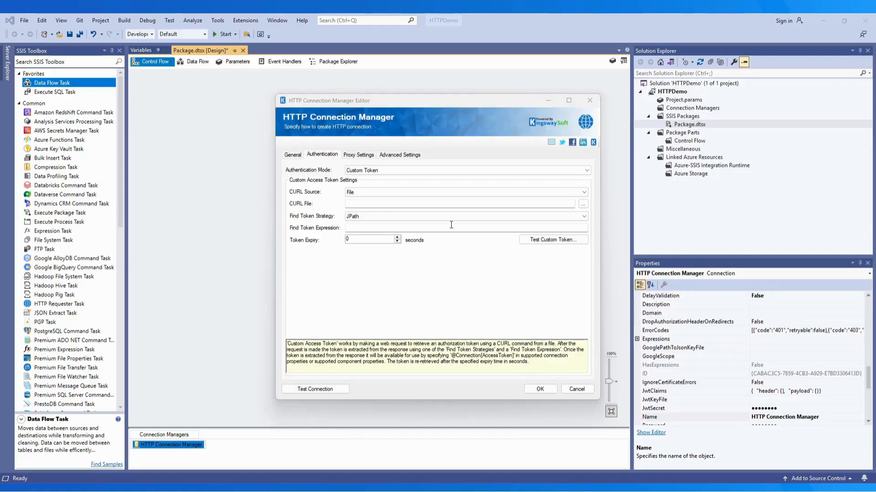
Enter the path to example.curl in the HTTP Connection Manager\Resources folder as the CURL file and keep JPath as the find token strategy
{"action": "left_click", "coordinate": [386, 204]}
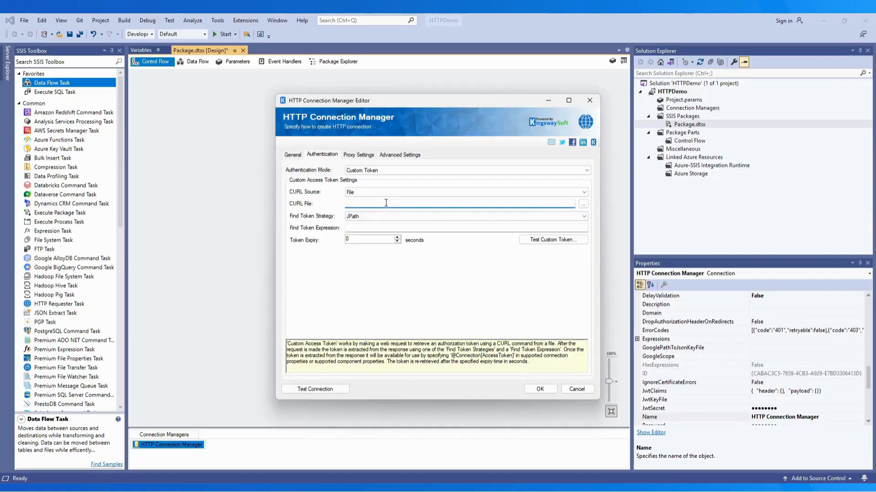
{"action": "key", "text": "ctrl+v"}
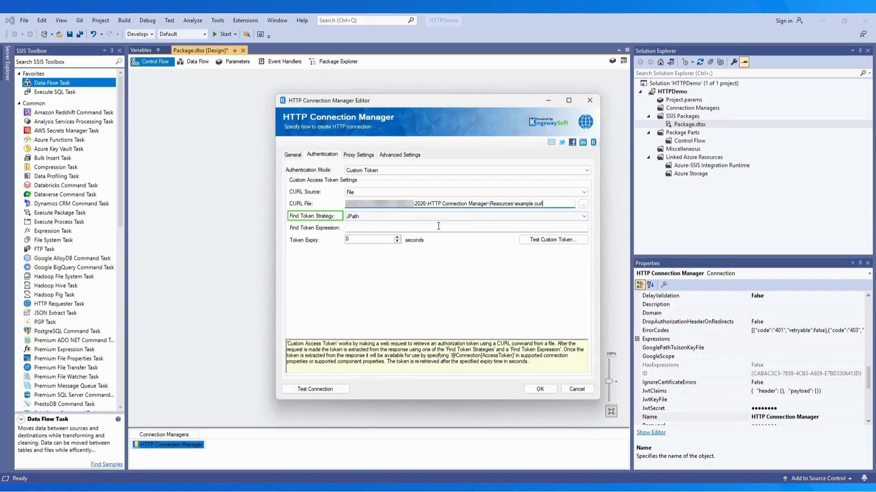
{"action": "left_click", "coordinate": [584, 216]}
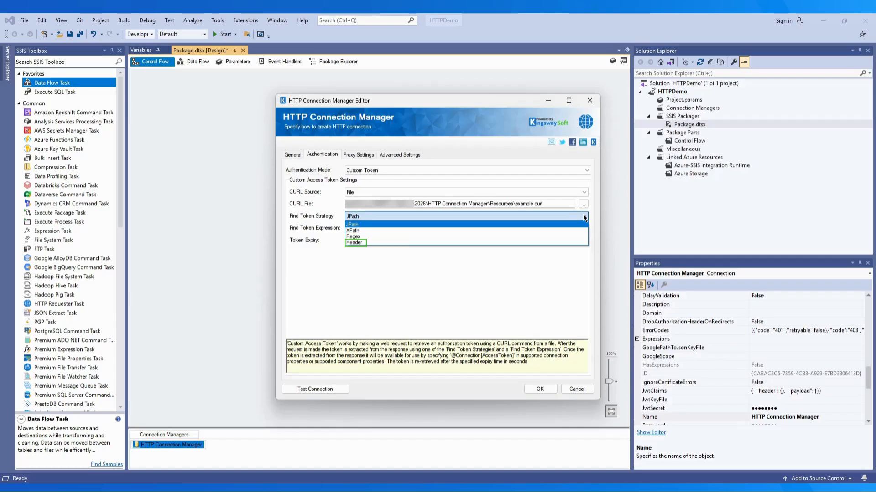
{"action": "left_click", "coordinate": [585, 218]}
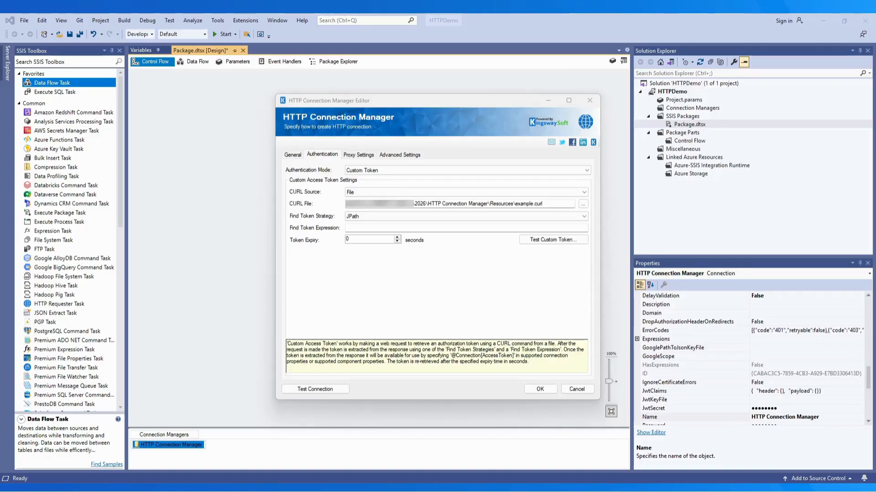
Set the find token expression to auth.token_info.credentials.token and the token expiry to 3600 seconds
{"action": "left_click", "coordinate": [381, 226]}
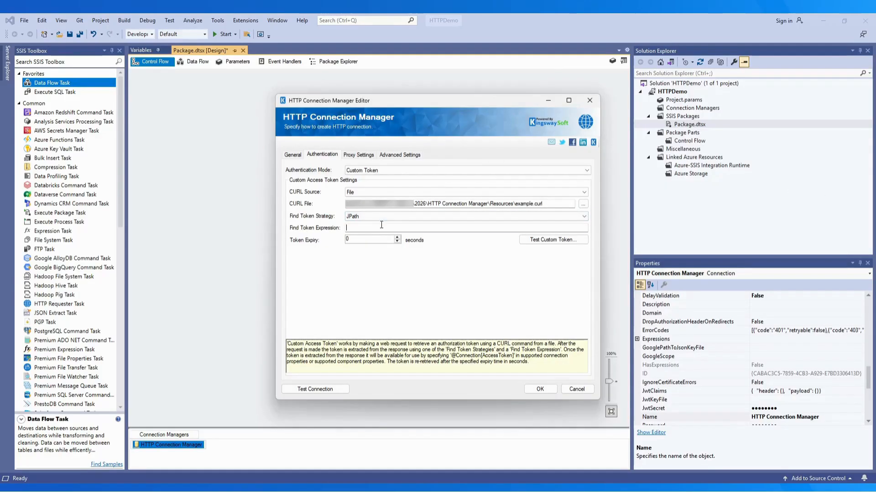
{"action": "key", "text": "ctrl+v"}
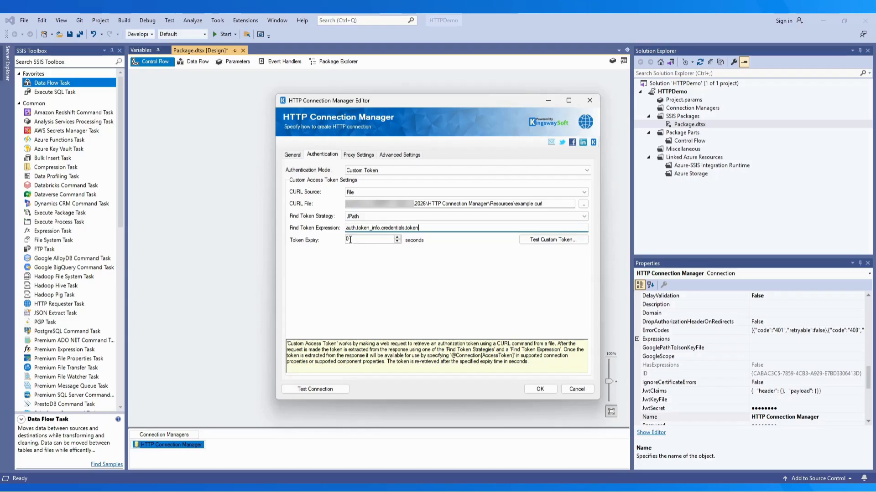
{"action": "key", "text": "Tab"}
{"action": "type", "text": "3600"}
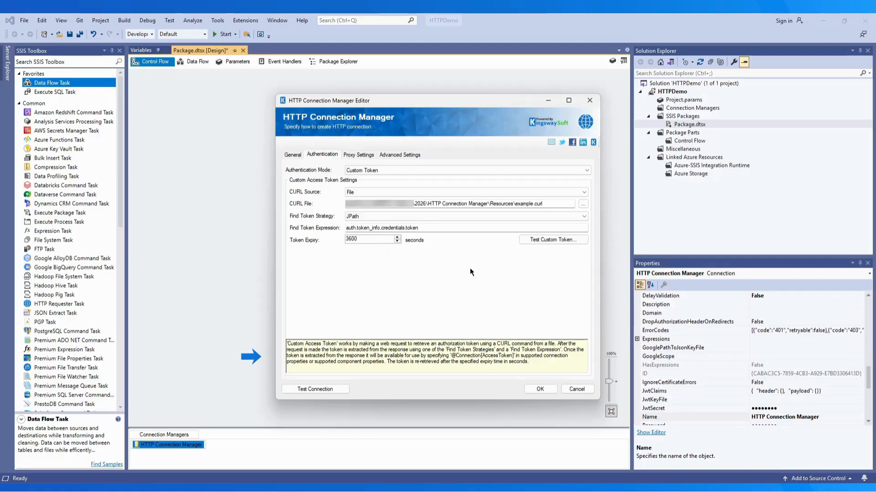
Test the custom token by executing the CURL command from the file, and accept the test dialog
{"action": "left_click", "coordinate": [549, 240]}
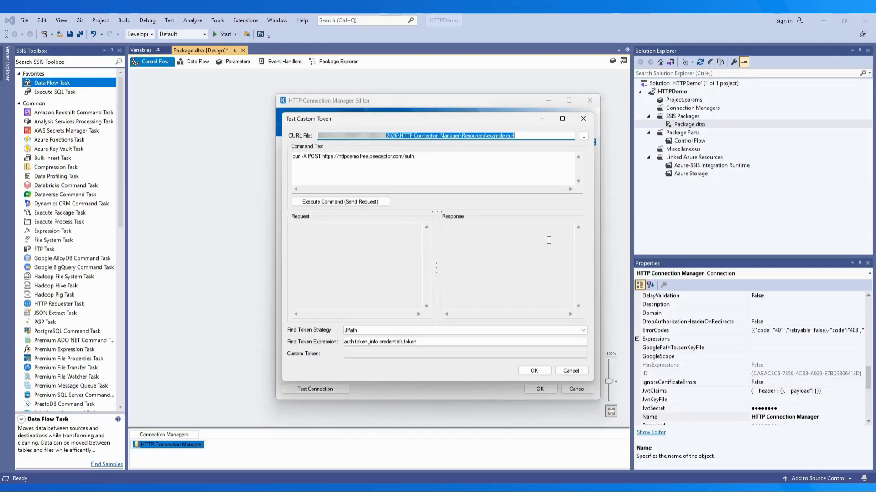
{"action": "left_click", "coordinate": [333, 203]}
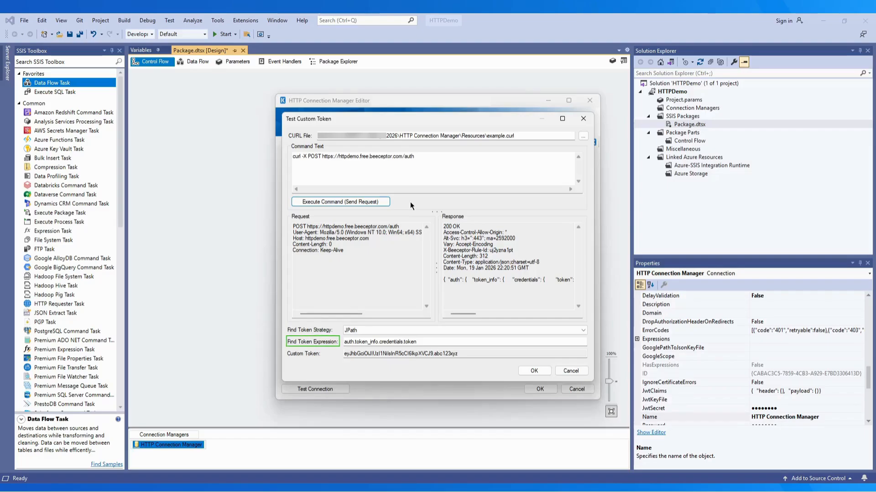
{"action": "left_click", "coordinate": [535, 372]}
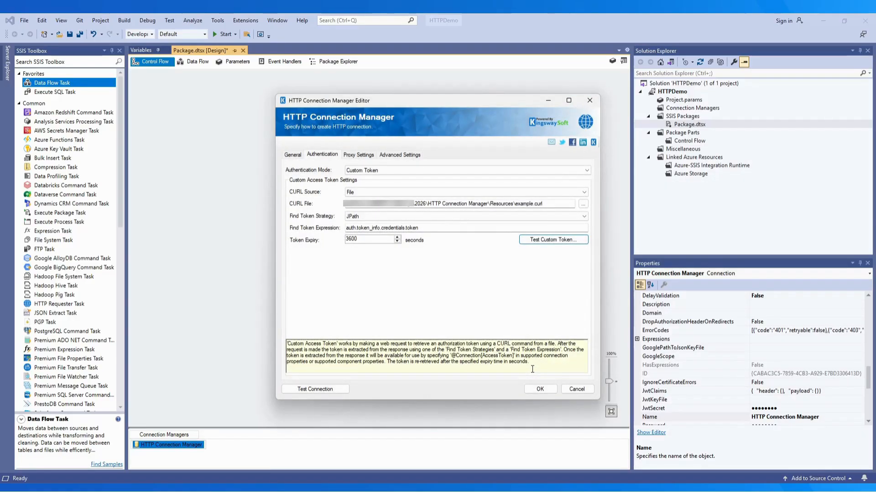
{"action": "left_click", "coordinate": [583, 192]}
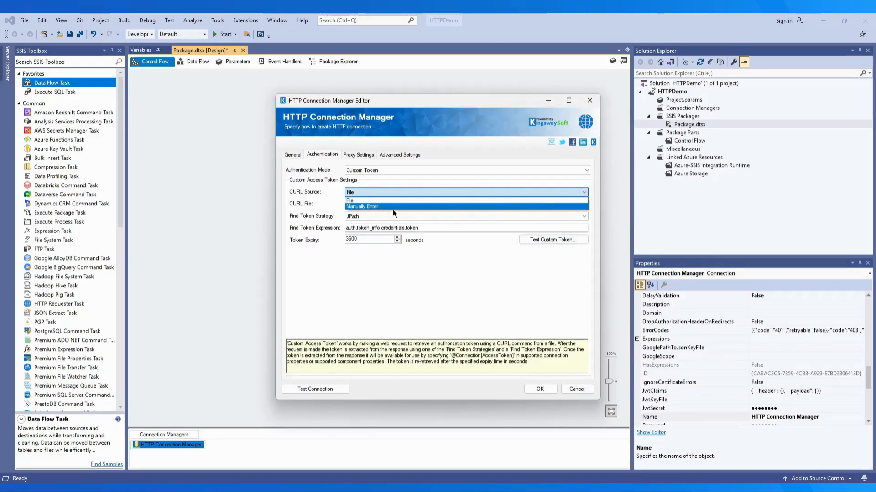
{"action": "left_click", "coordinate": [376, 207]}
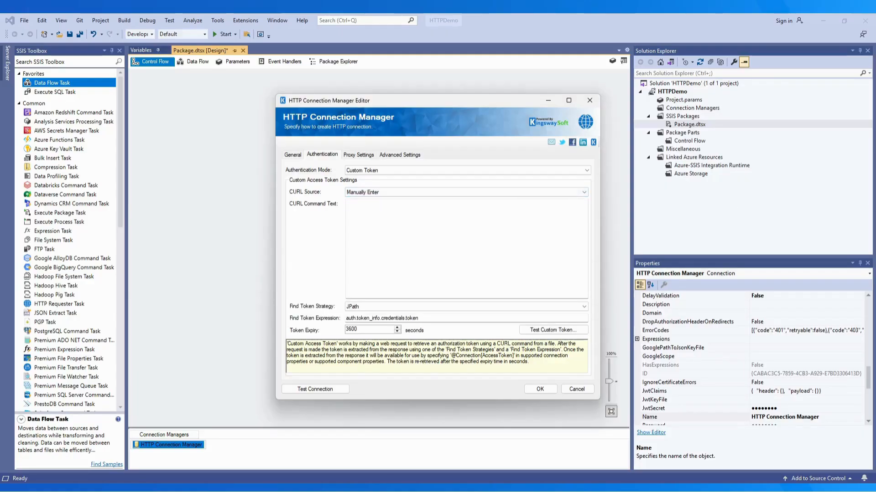
{"action": "left_click", "coordinate": [380, 212]}
{"action": "type", "text": "curl -X POST https://httpdemo.free.beeceptor.com/auth"}
{"action": "left_click", "coordinate": [293, 152]}
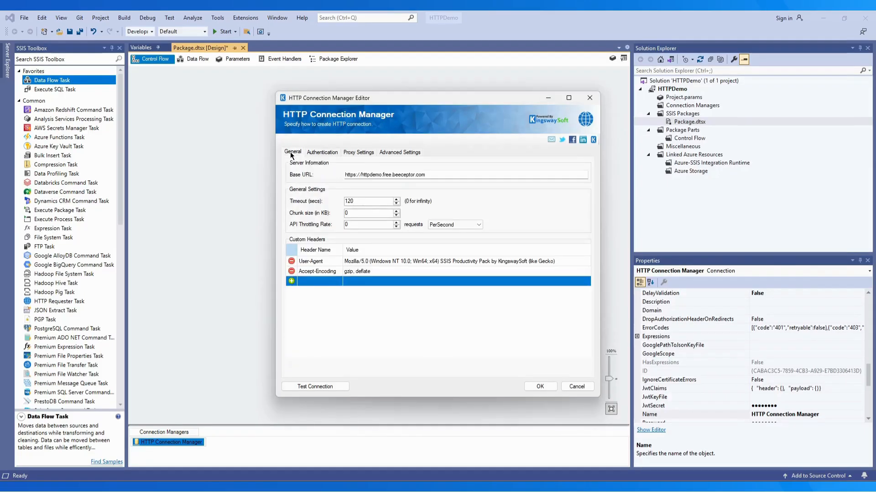
{"action": "left_click", "coordinate": [306, 281]}
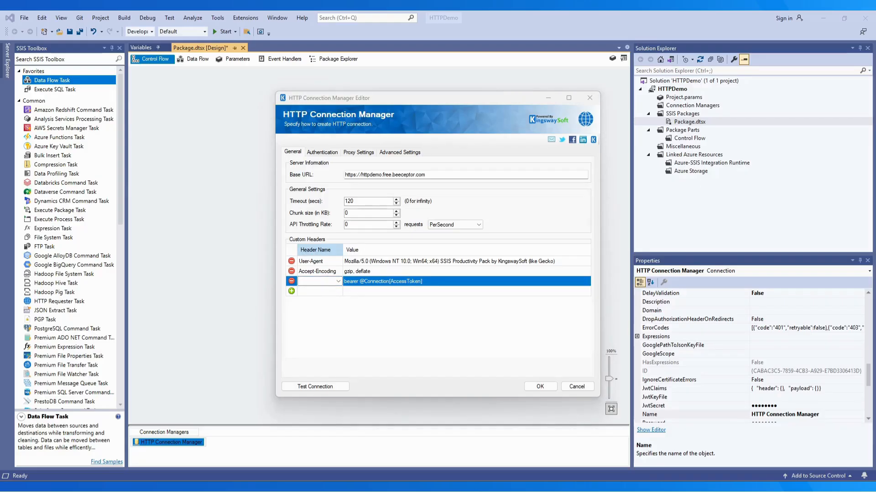
{"action": "left_click", "coordinate": [306, 282]}
{"action": "type", "text": "Authorization"}
{"action": "key", "text": "ctrl+a"}
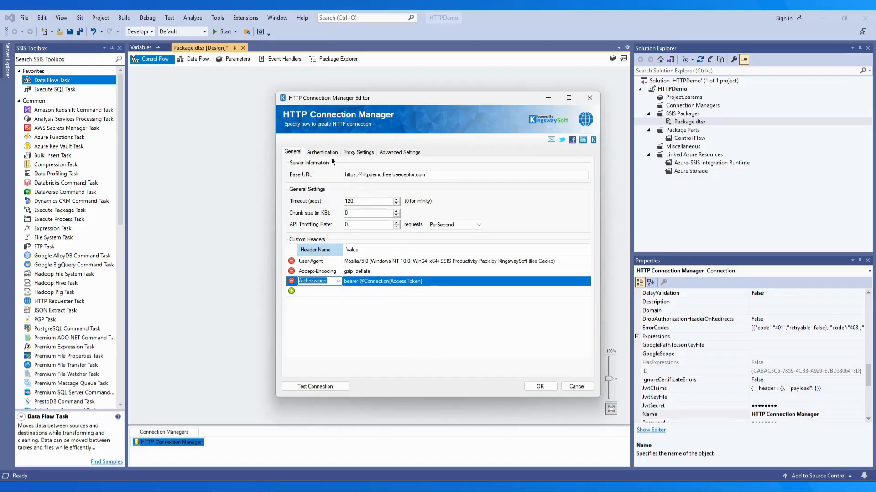
{"action": "left_click", "coordinate": [319, 152]}
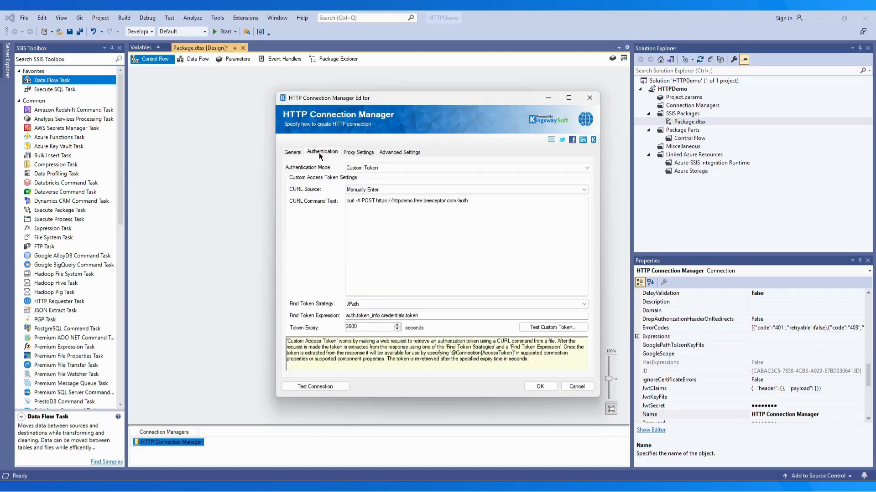
{"action": "left_click", "coordinate": [398, 169]}
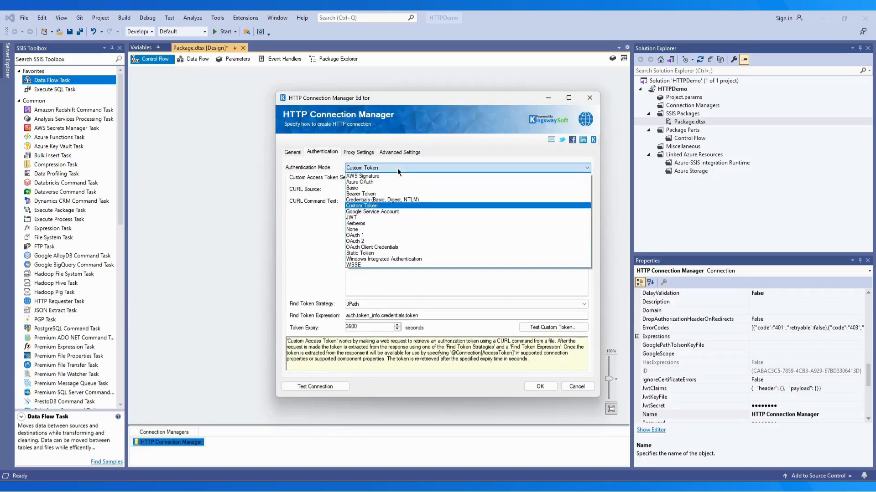
{"action": "left_click", "coordinate": [372, 212]}
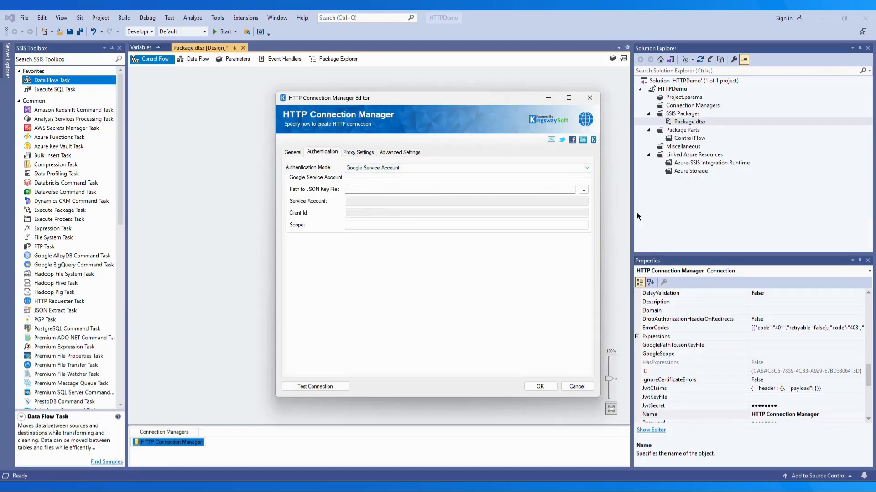
{"action": "left_click", "coordinate": [382, 192]}
{"action": "key", "text": "ctrl+v"}
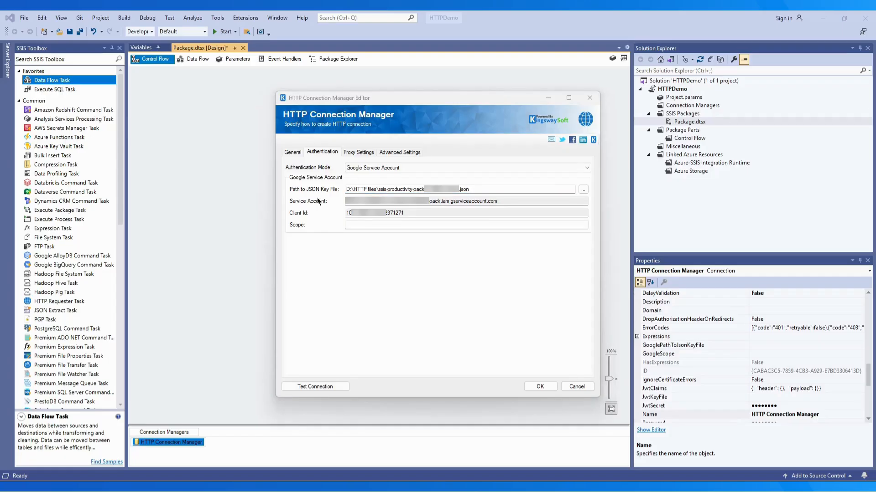
{"action": "left_click", "coordinate": [351, 226]}
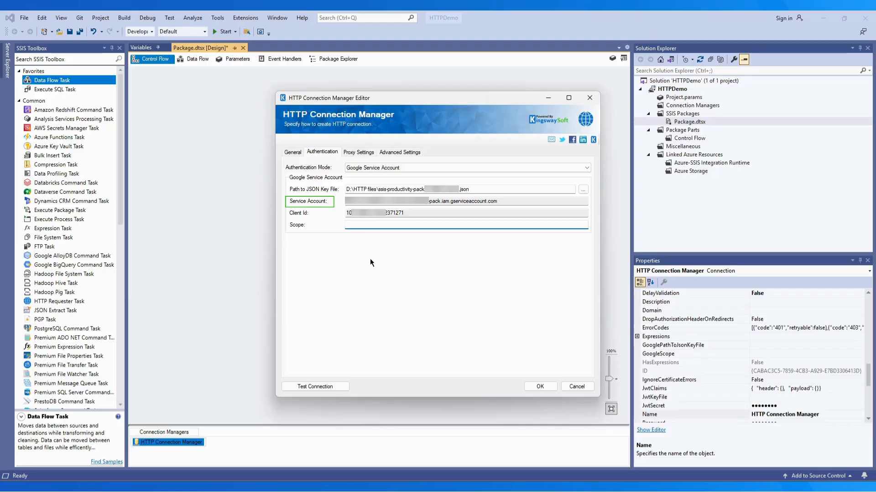
{"action": "type", "text": "https://www.googleapis.com/auth/devstorage.full_control openid profile"}
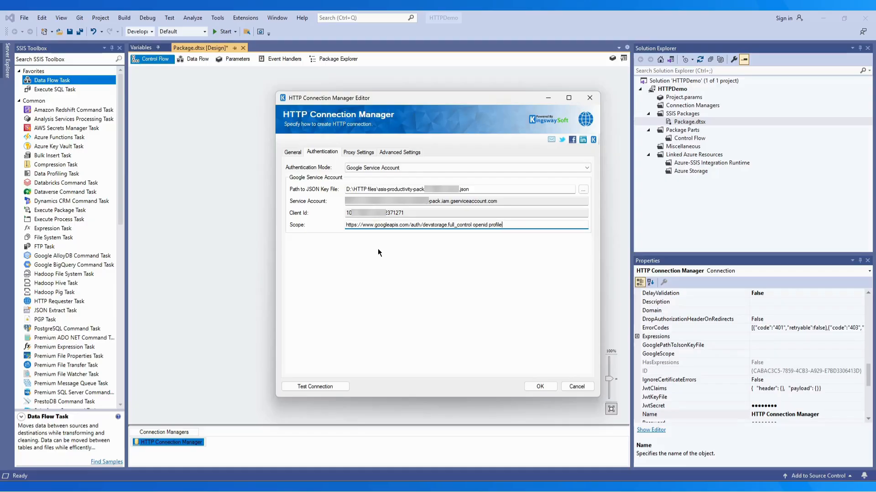
Switch authentication to JWT and import claims from an existing JWT, replacing its empty payload with the copied claims
{"action": "left_click", "coordinate": [401, 169]}
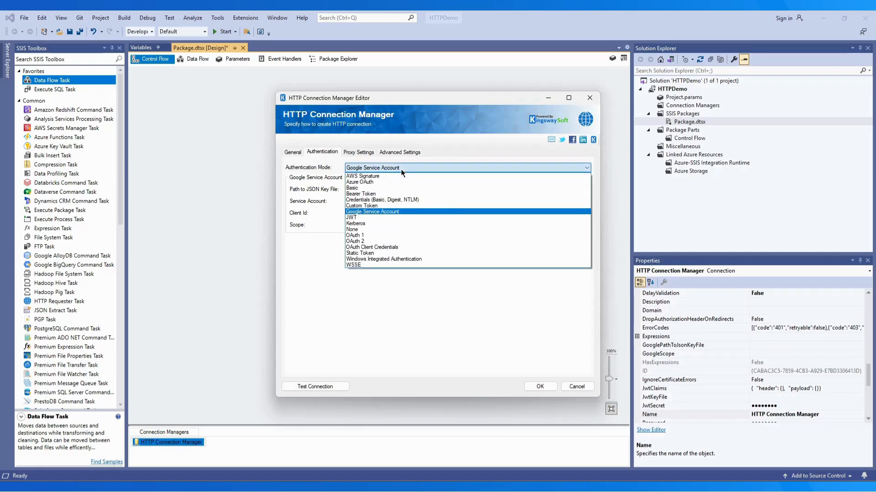
{"action": "left_click", "coordinate": [368, 218]}
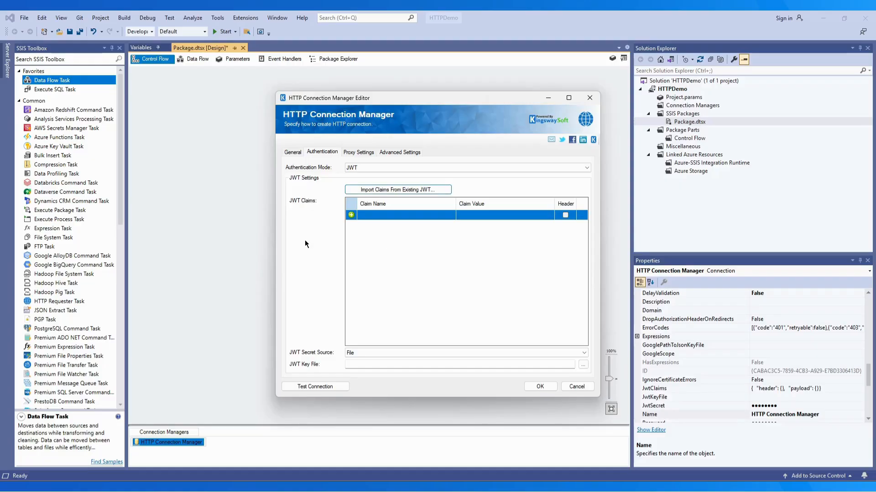
{"action": "left_click", "coordinate": [379, 189]}
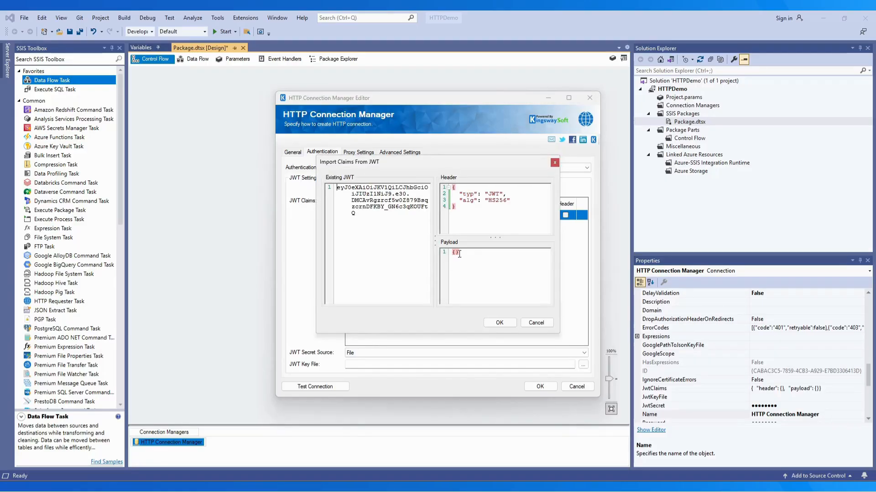
{"action": "key", "text": "BackSpace"}
{"action": "key", "text": "BackSpace"}
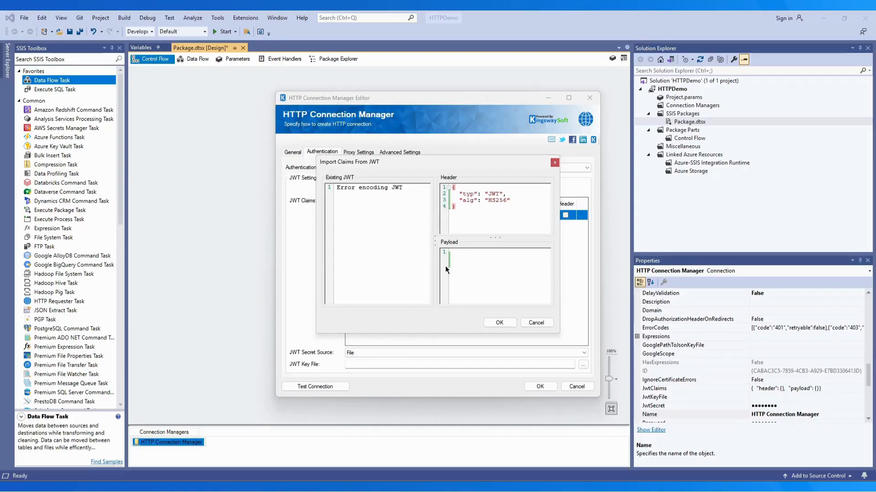
{"action": "key", "text": "ctrl+v"}
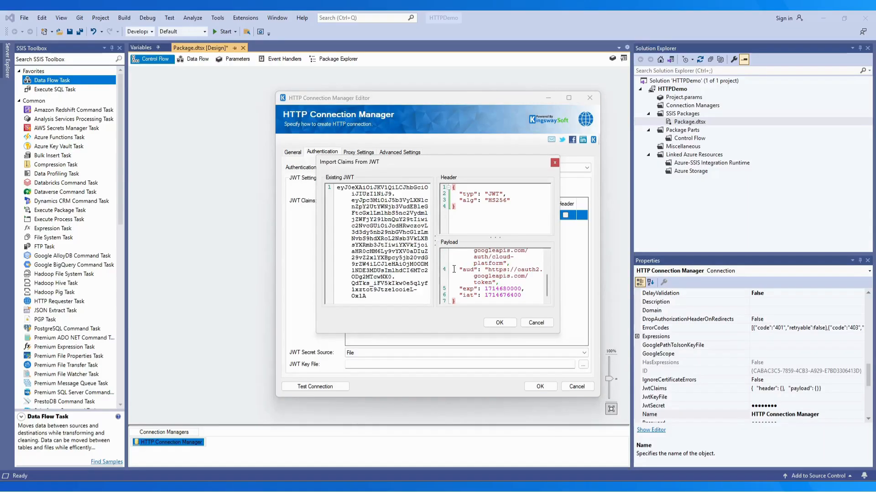
{"action": "left_click", "coordinate": [502, 323]}
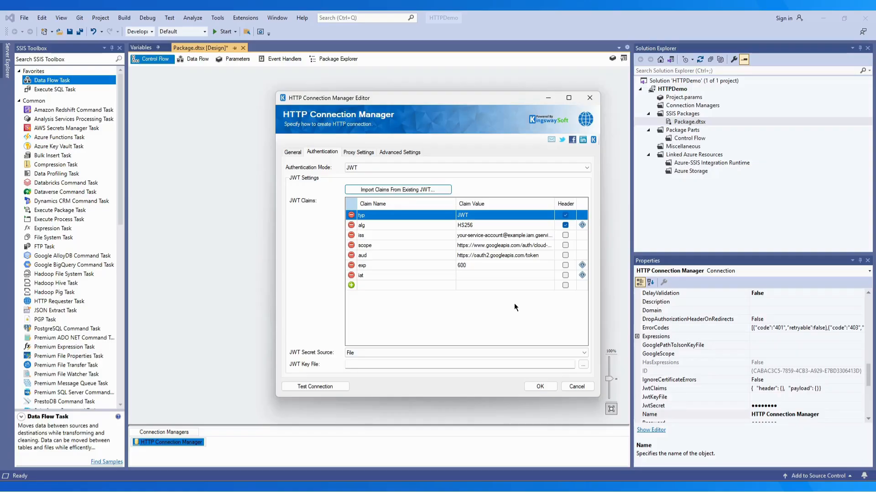
Set the JWT secret source to Manually Enter and paste the JWT secret key
{"action": "mouse_move", "coordinate": [582, 228]}
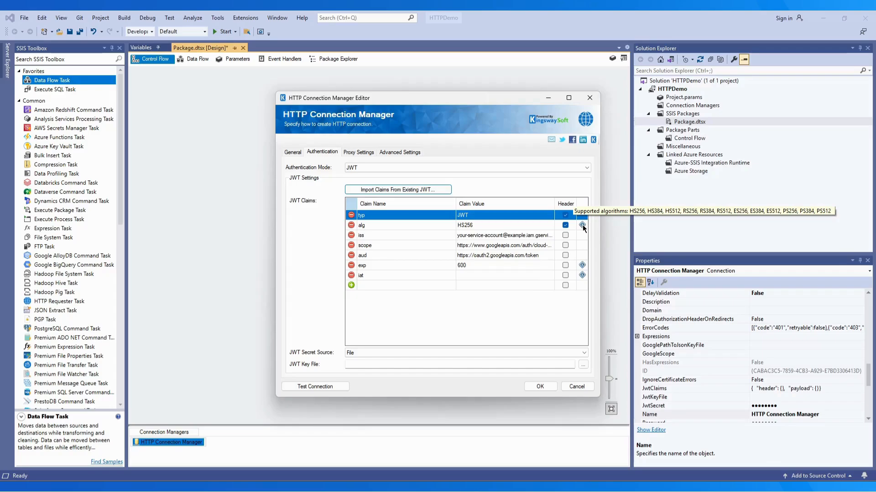
{"action": "mouse_move", "coordinate": [583, 265]}
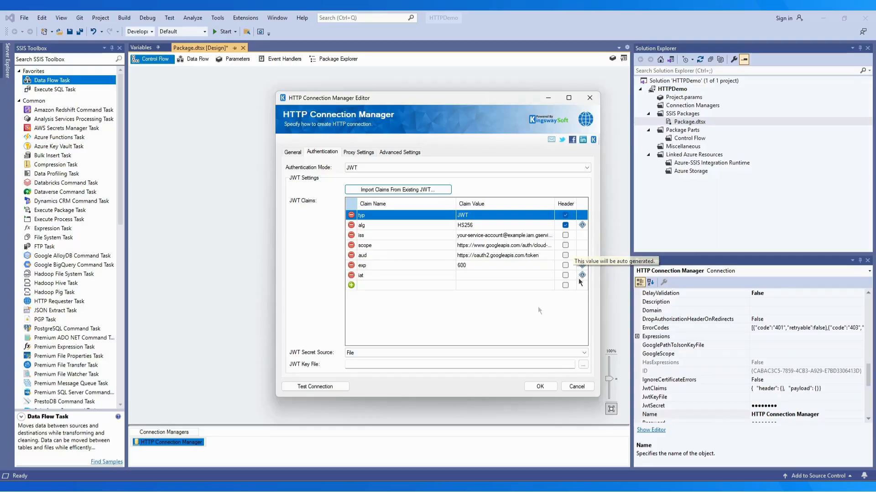
{"action": "left_click", "coordinate": [537, 352]}
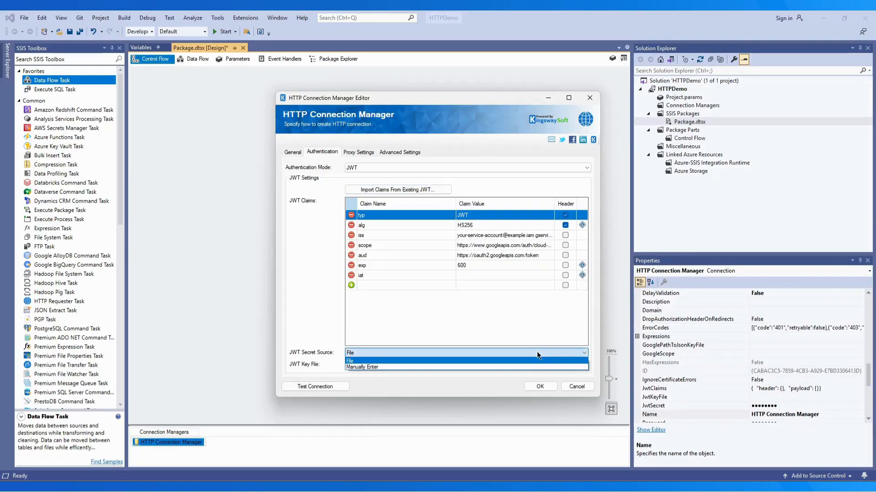
{"action": "left_click", "coordinate": [382, 367]}
{"action": "left_click", "coordinate": [364, 278]}
{"action": "key", "text": "ctrl+v"}
Switch authentication to Kerberos with domain corp.acme-enterprises.com and user name kdc.corp.acme-enterprises.com, and enter the account password
{"action": "left_click", "coordinate": [360, 170]}
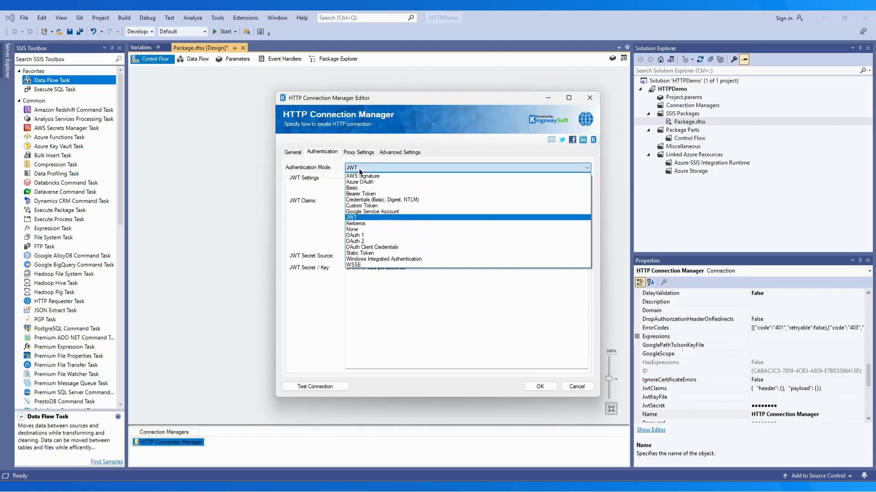
{"action": "left_click", "coordinate": [361, 223]}
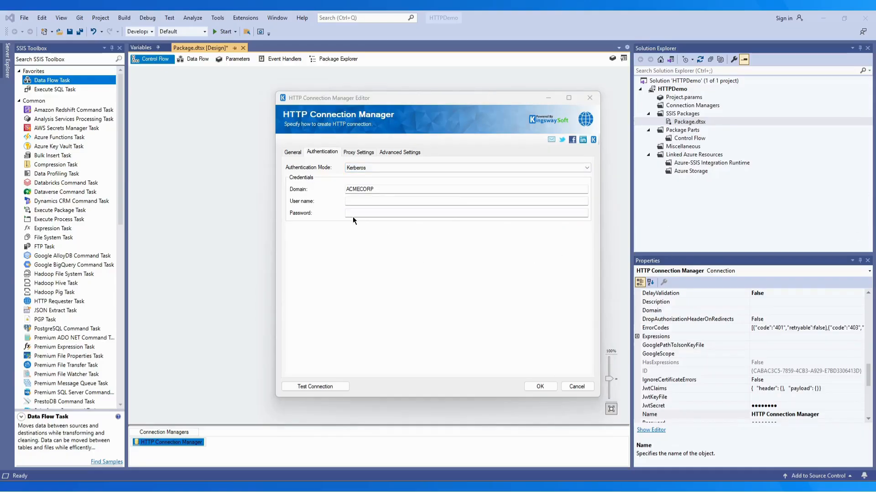
{"action": "double_click", "coordinate": [360, 188]}
{"action": "type", "text": "corp.acme-enterprises.com"}
{"action": "left_click", "coordinate": [376, 200]}
{"action": "type", "text": "kdc.corp.acme-enterprises.com"}
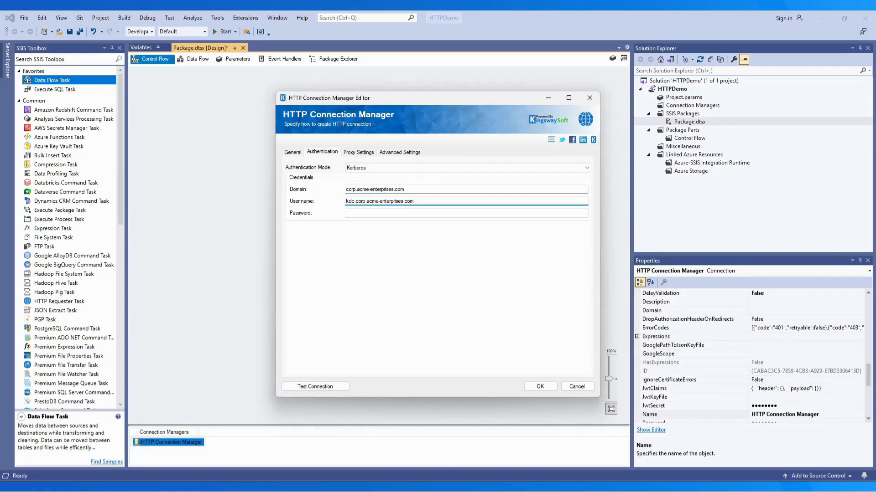
{"action": "left_click", "coordinate": [377, 213]}
{"action": "key", "text": "ctrl+v"}
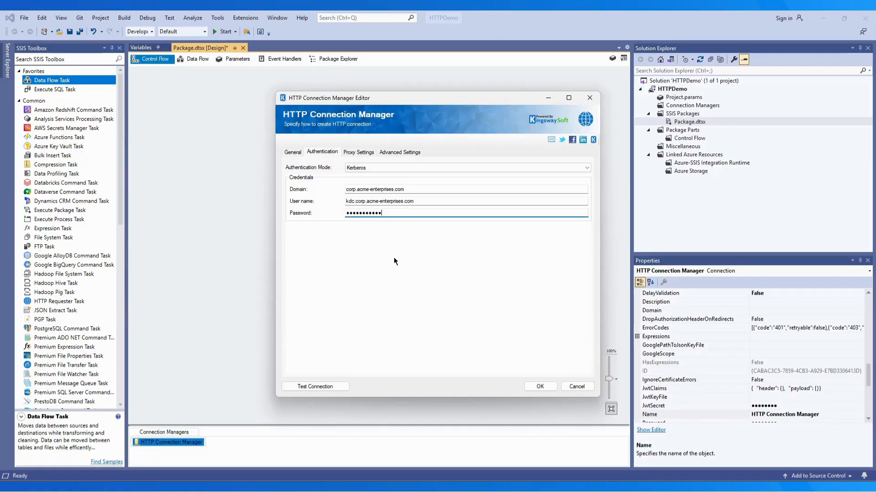
Set the authentication mode to None, and replace that choice with OAuth 1
{"action": "left_click", "coordinate": [413, 167]}
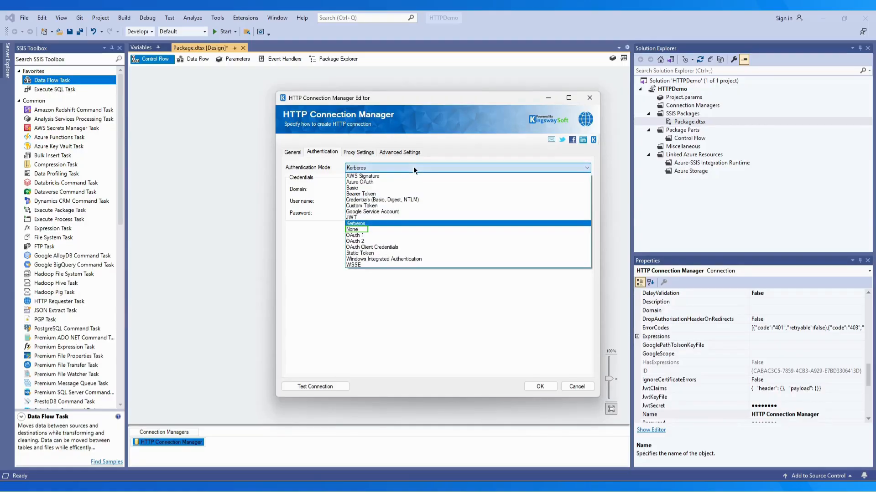
{"action": "left_click", "coordinate": [365, 228]}
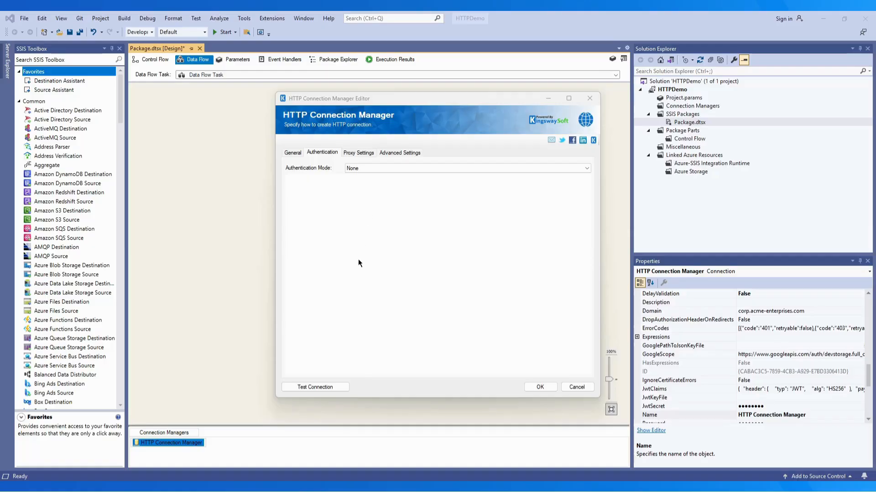
{"action": "left_click", "coordinate": [411, 168]}
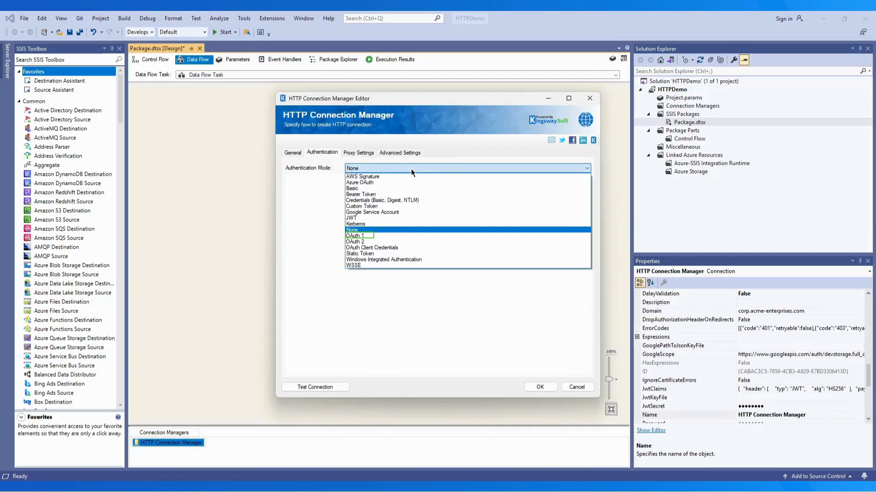
{"action": "left_click", "coordinate": [364, 236]}
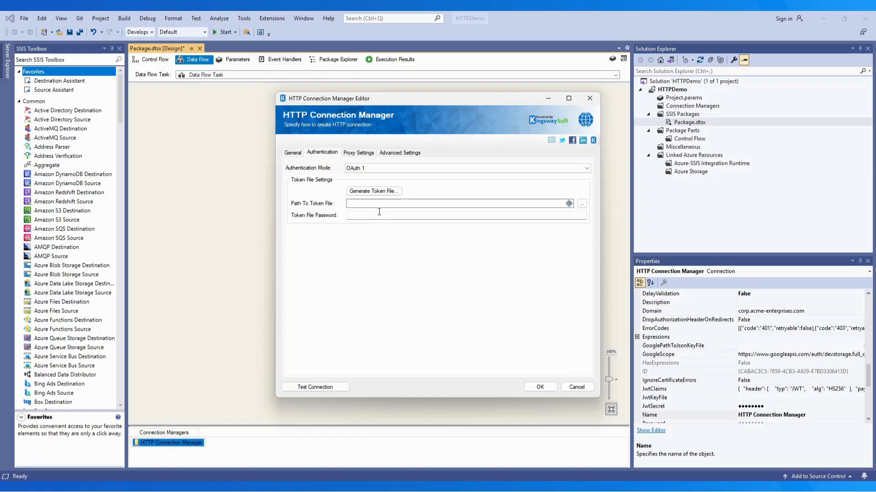
Open the OAuth token generator, try signature method HMAC-SHA1 and certificate location File System for OAuth1, and quit the generator
{"action": "left_click", "coordinate": [372, 190]}
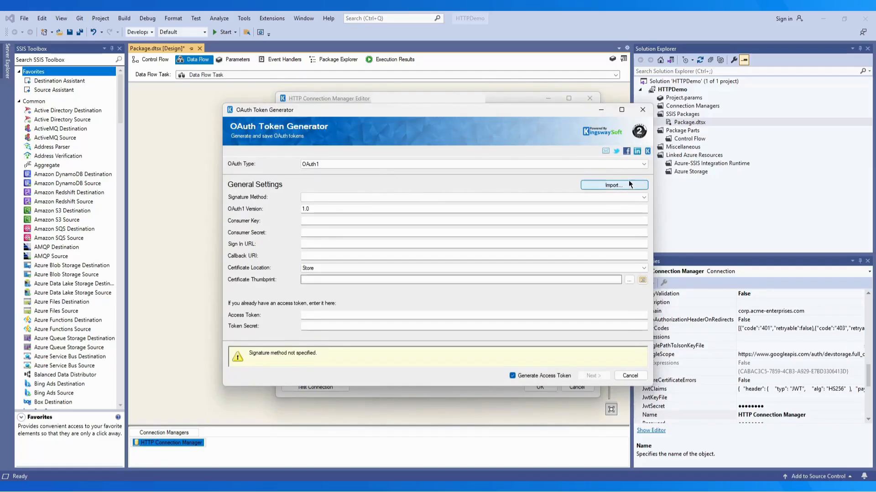
{"action": "left_click", "coordinate": [641, 164]}
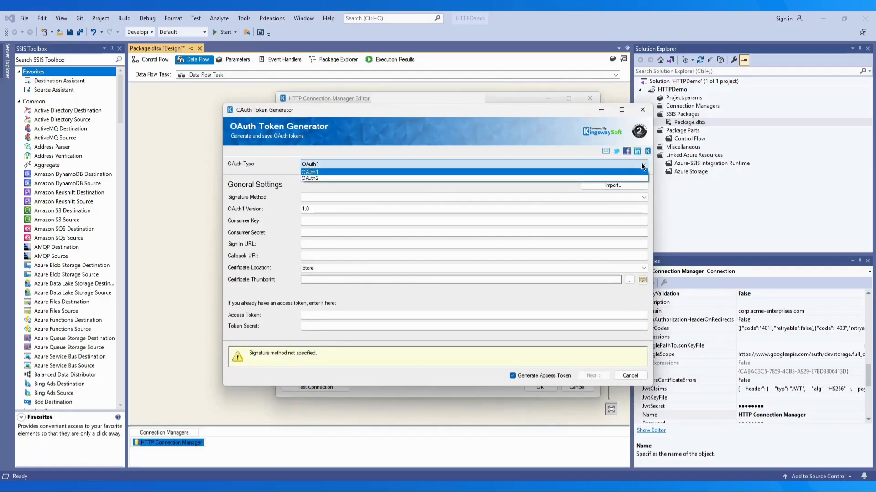
{"action": "left_click", "coordinate": [641, 163]}
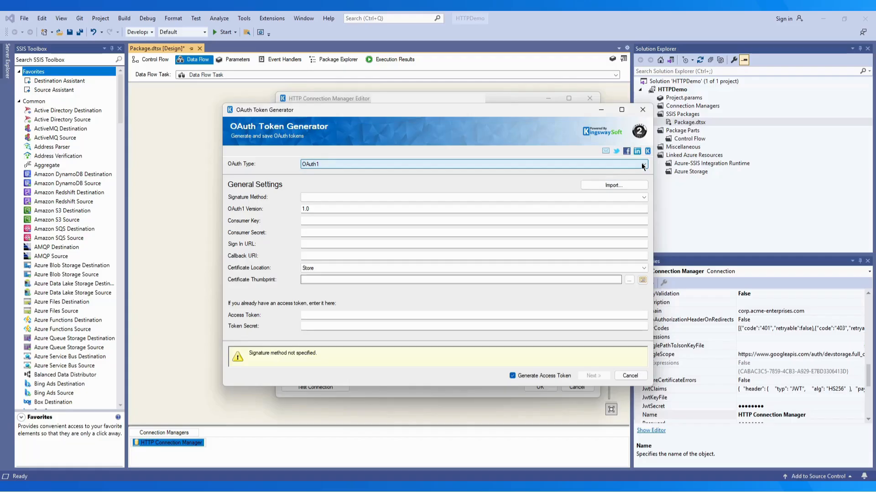
{"action": "left_click", "coordinate": [531, 198]}
{"action": "left_click", "coordinate": [529, 204]}
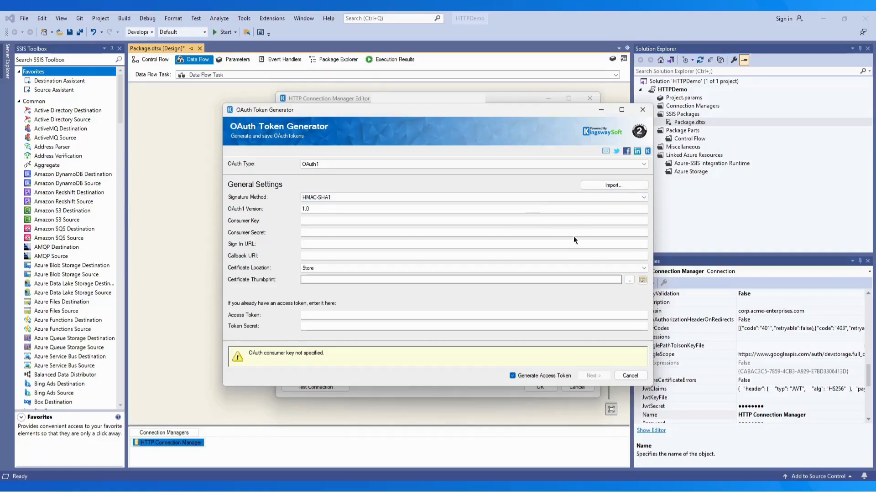
{"action": "left_click", "coordinate": [616, 269]}
{"action": "left_click", "coordinate": [481, 282]}
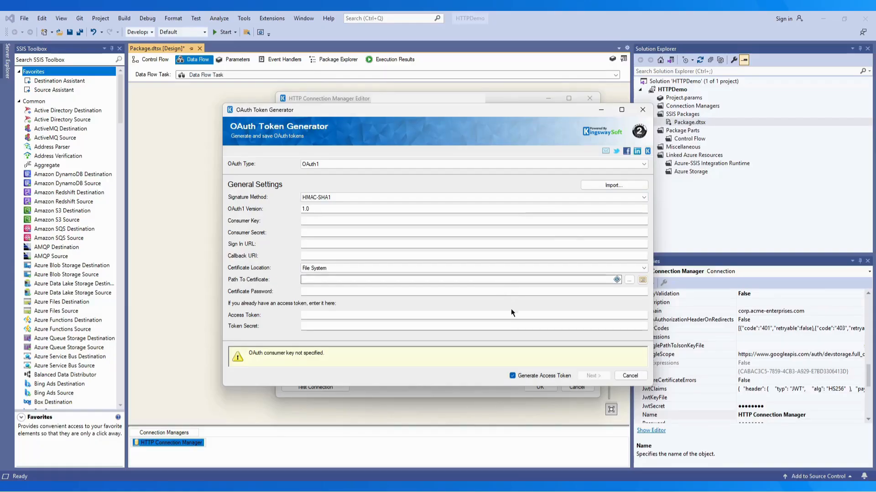
{"action": "left_click", "coordinate": [628, 377]}
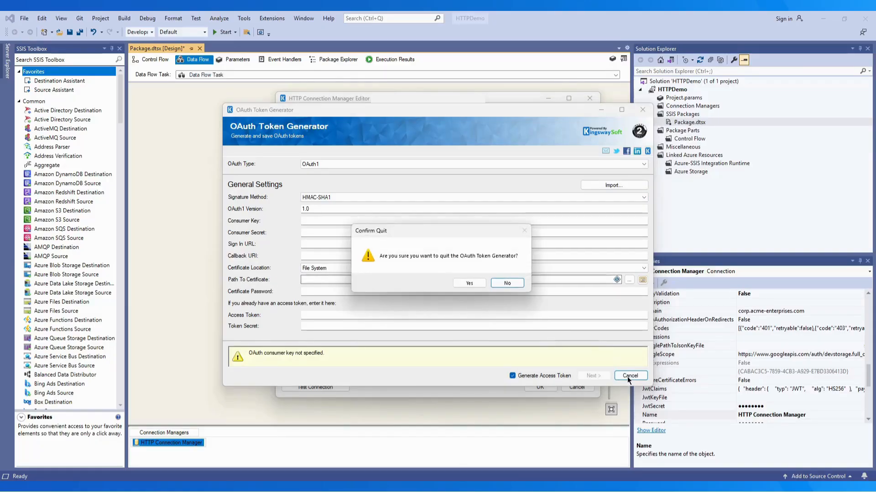
{"action": "left_click", "coordinate": [466, 281]}
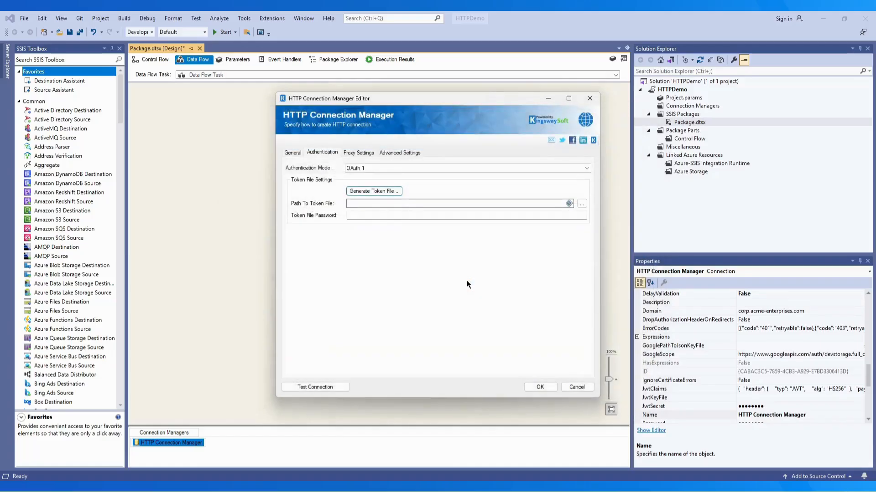
Switch the authentication mode of the HTTP connection manager to OAuth 2
{"action": "left_click", "coordinate": [396, 166]}
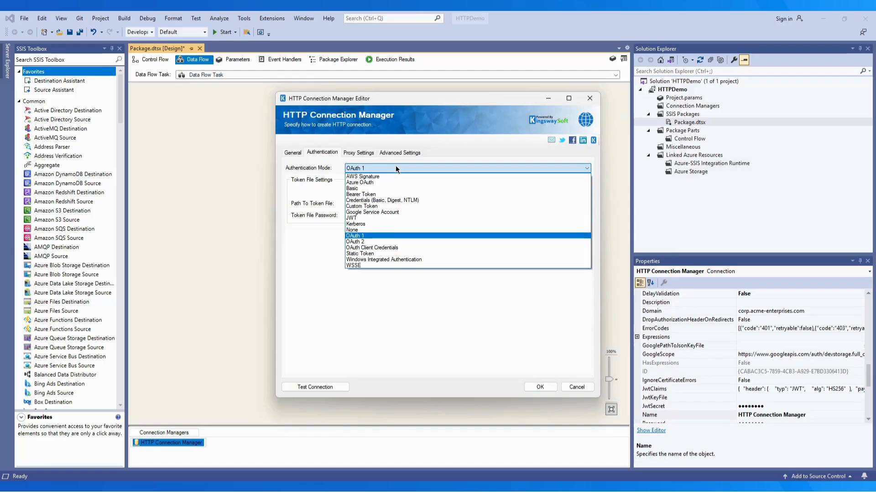
{"action": "left_click", "coordinate": [365, 242]}
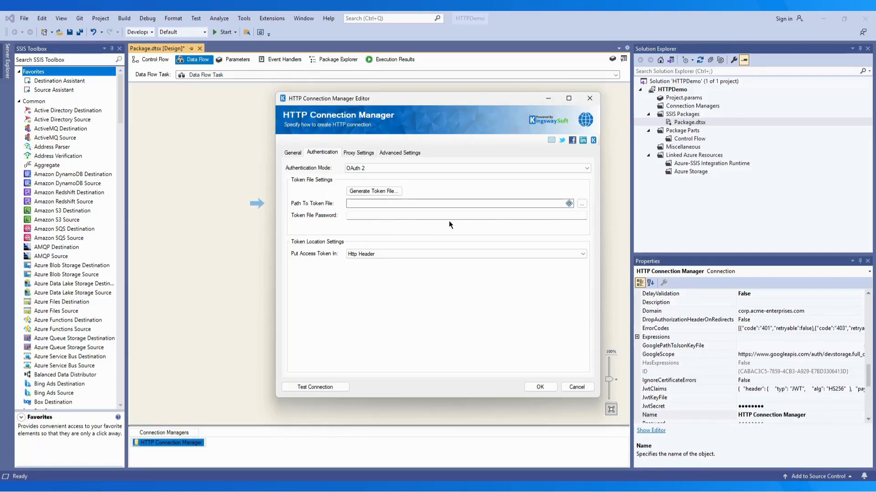
{"action": "mouse_move", "coordinate": [570, 203]}
Try Query String and Custom as the access token location, and return it to Http Header
{"action": "left_click", "coordinate": [461, 256]}
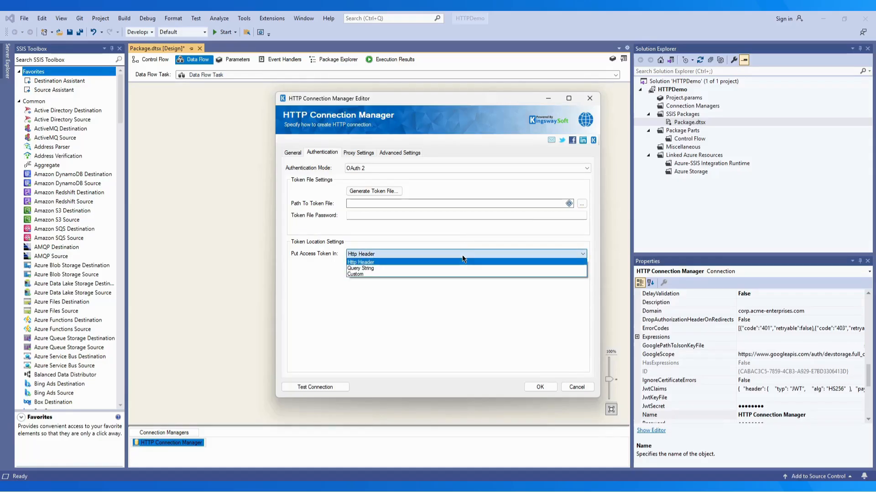
{"action": "left_click", "coordinate": [459, 267]}
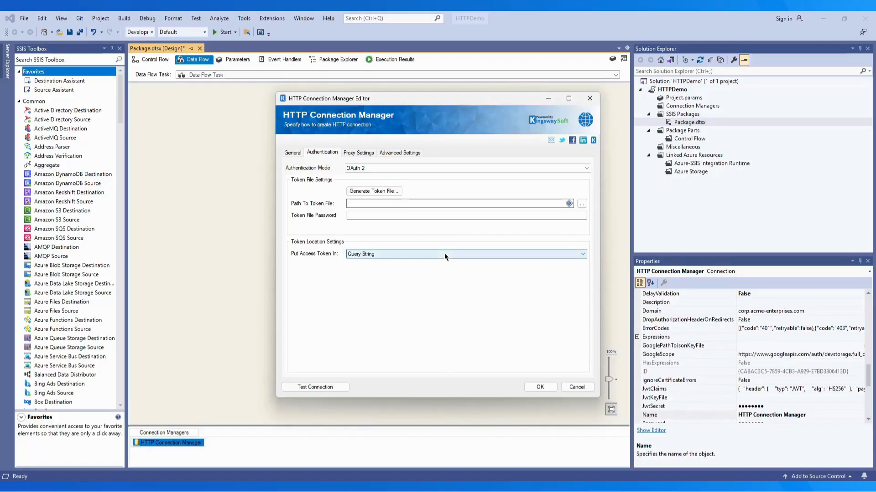
{"action": "left_click", "coordinate": [444, 253]}
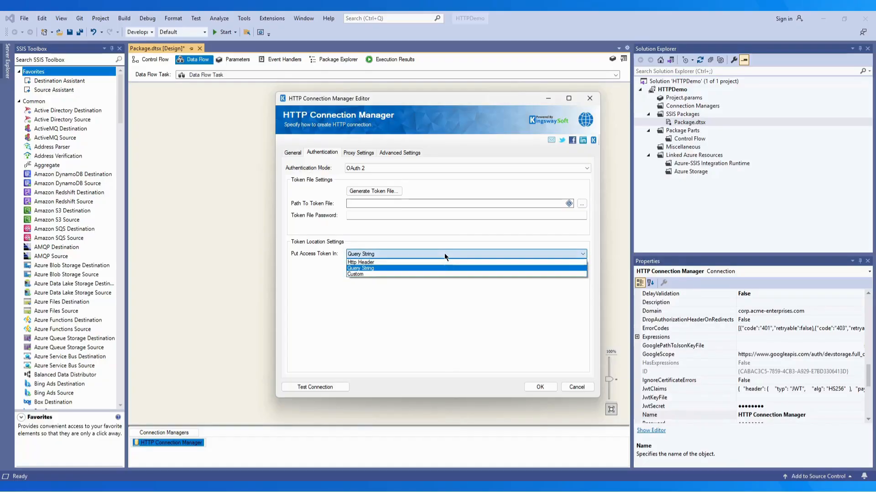
{"action": "left_click", "coordinate": [414, 274]}
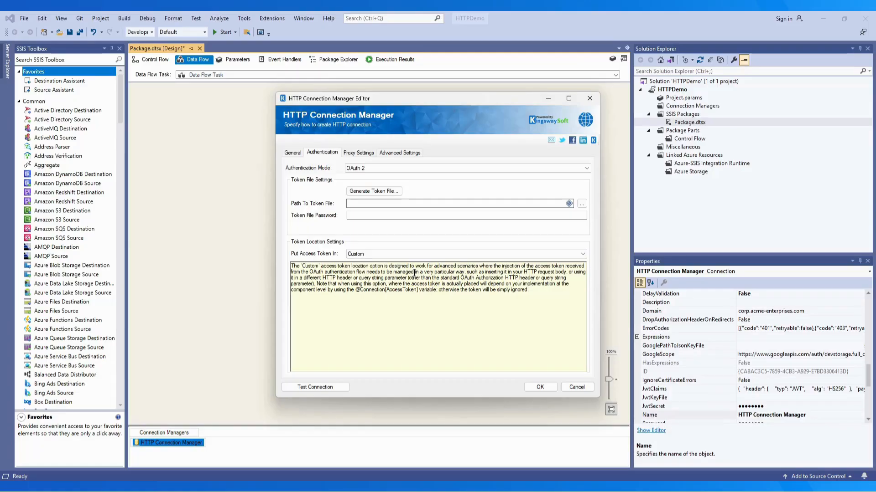
{"action": "left_click", "coordinate": [416, 252]}
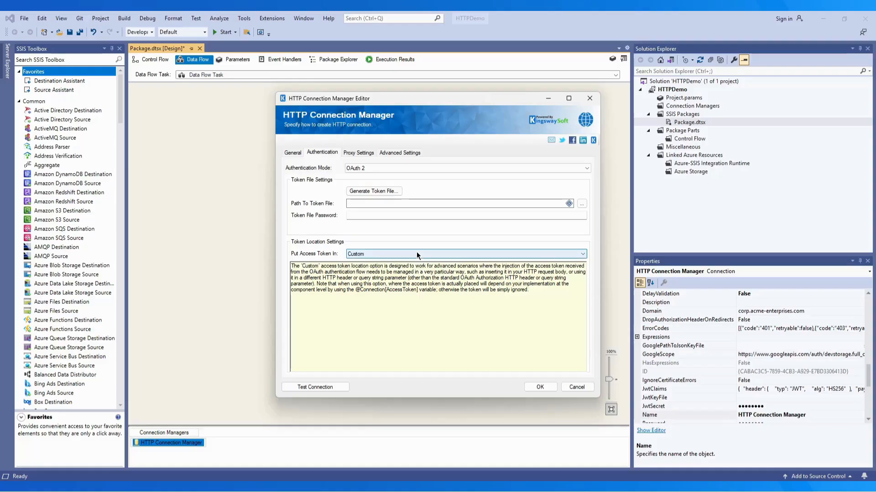
{"action": "left_click", "coordinate": [408, 262]}
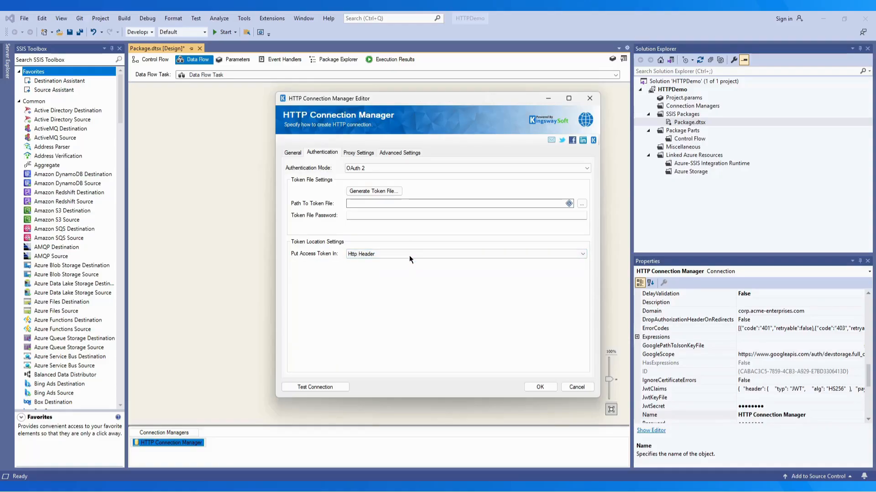
Open the OAuth2 token generator with the Authorization Code grant type, and paste the Microsoft v2.0 authorize sign-in URL and the client ID
{"action": "left_click", "coordinate": [373, 192]}
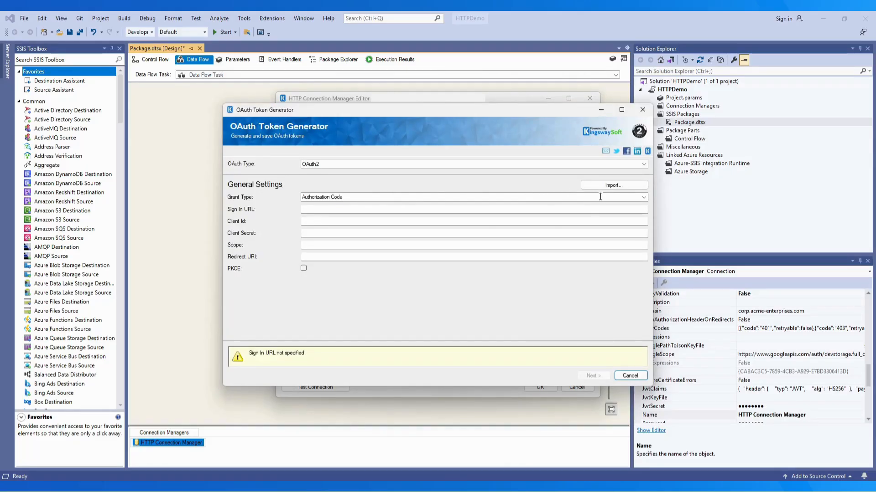
{"action": "left_click", "coordinate": [541, 207]}
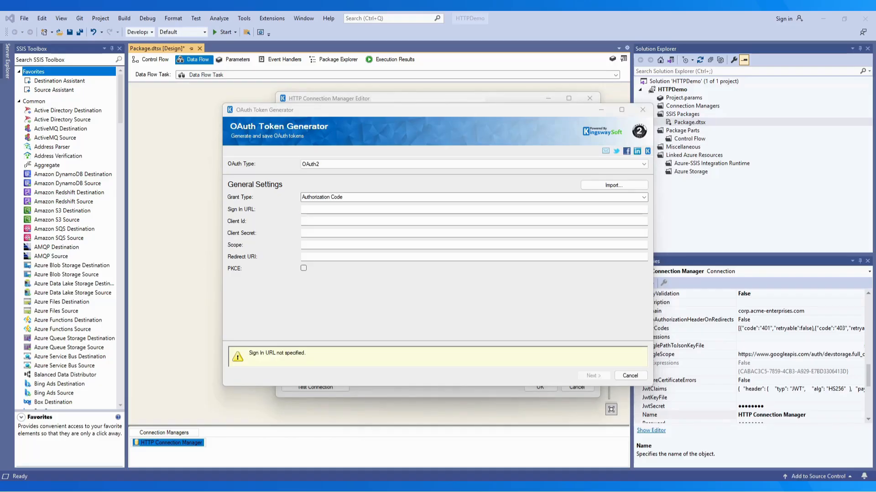
{"action": "left_click", "coordinate": [318, 207]}
{"action": "key", "text": "ctrl+v"}
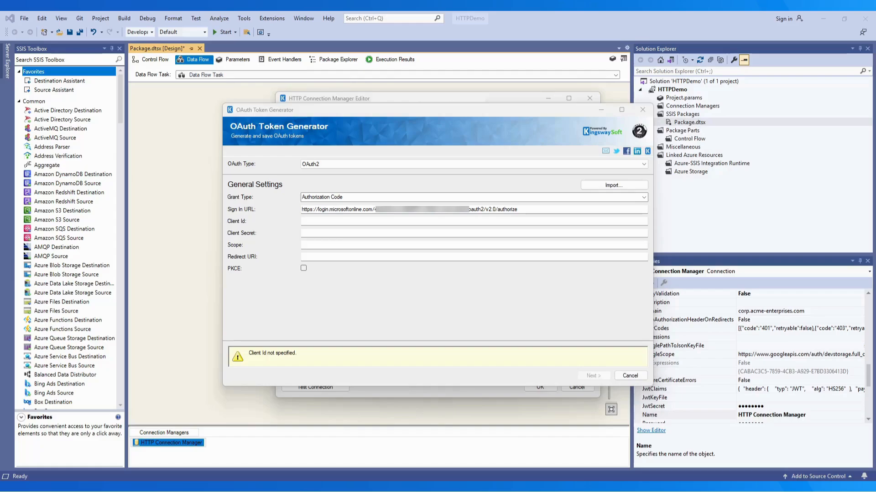
{"action": "left_click", "coordinate": [313, 218]}
{"action": "key", "text": "ctrl+v"}
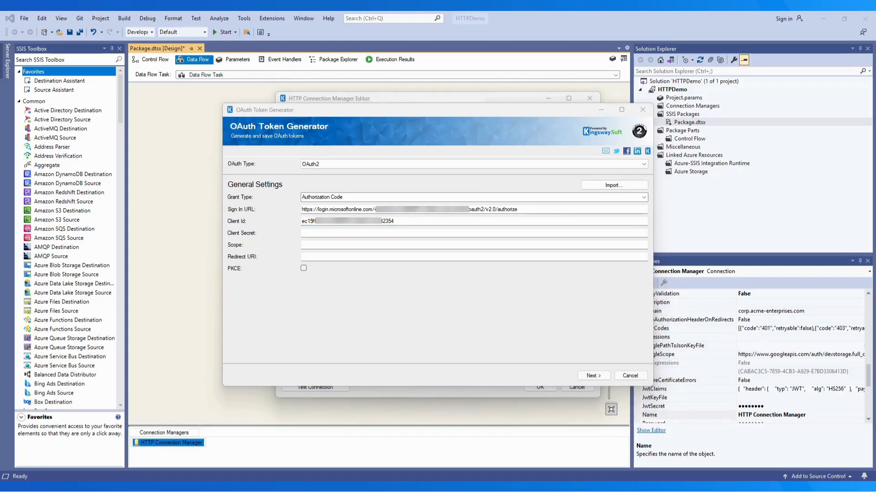
{"action": "left_click", "coordinate": [363, 236]}
{"action": "key", "text": "ctrl+v"}
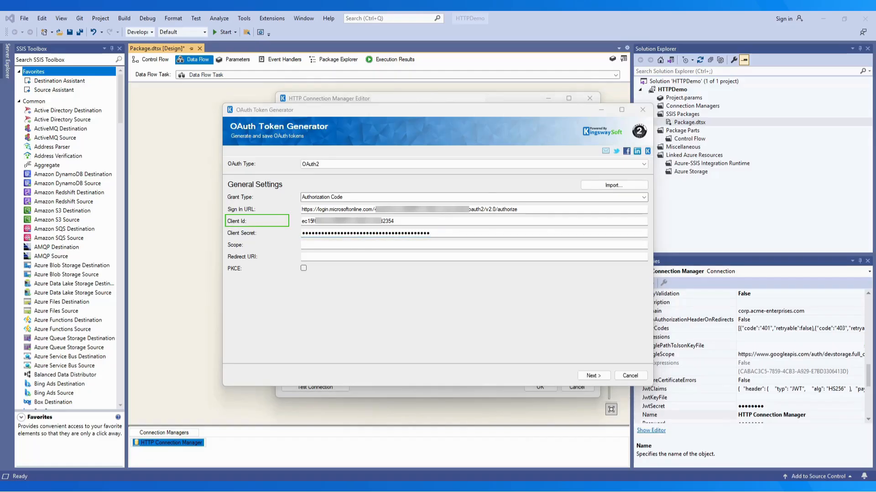
{"action": "left_click", "coordinate": [316, 243]}
{"action": "key", "text": "ctrl+v"}
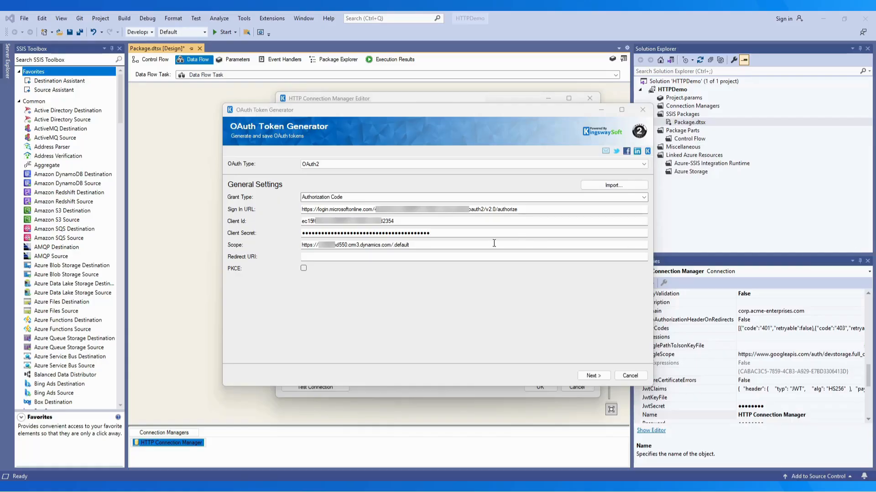
{"action": "left_click", "coordinate": [327, 257]}
{"action": "type", "text": "https://www.kingswaysoft.com/"}
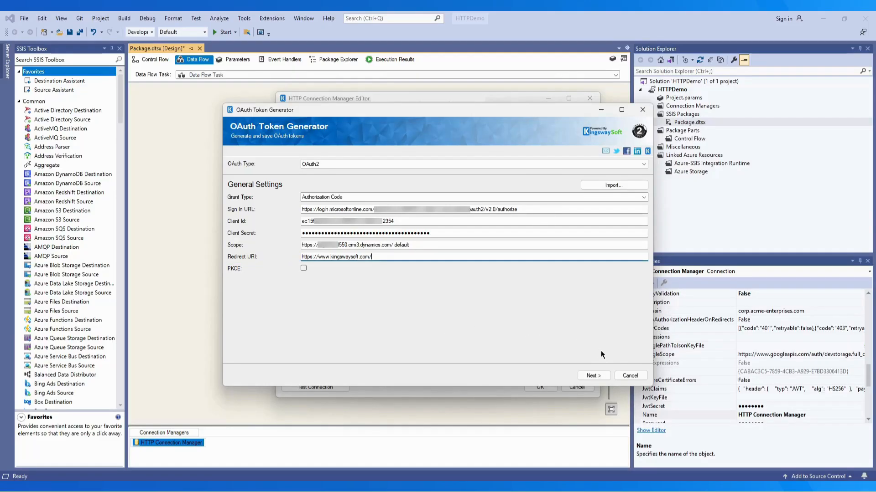
{"action": "left_click", "coordinate": [593, 376]}
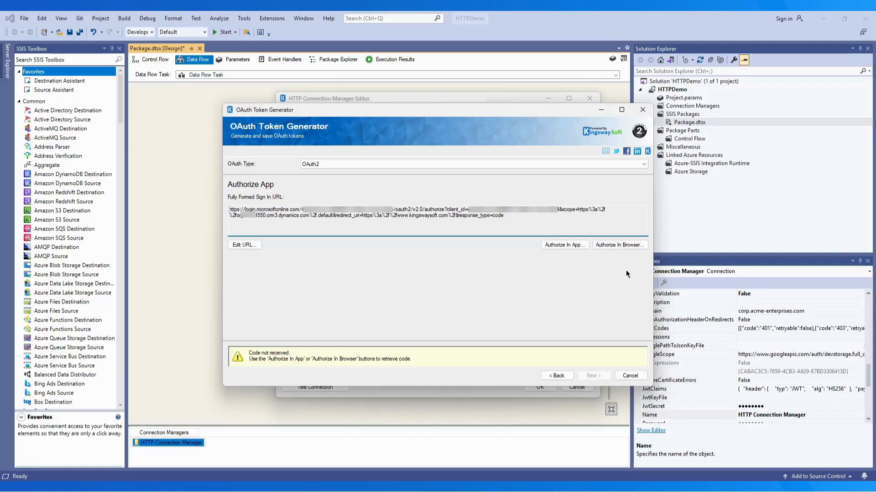
Authorize the app in the default browser and copy the full redirect URL from the KingswaySoft page
{"action": "key", "text": "ctrl+a"}
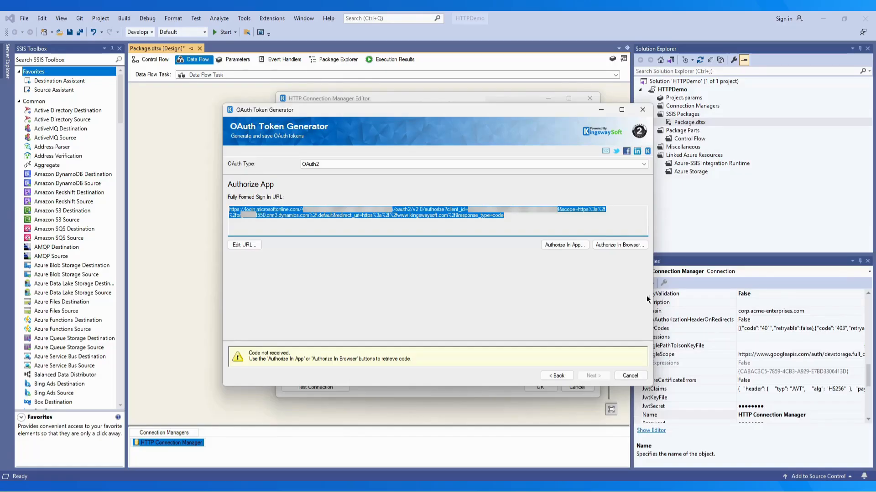
{"action": "left_click", "coordinate": [612, 244]}
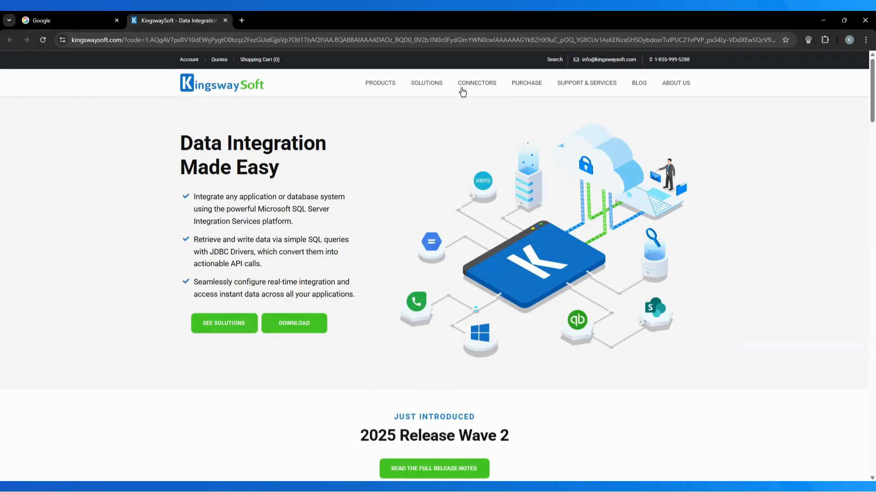
{"action": "left_click", "coordinate": [413, 40]}
{"action": "right_click", "coordinate": [414, 40]}
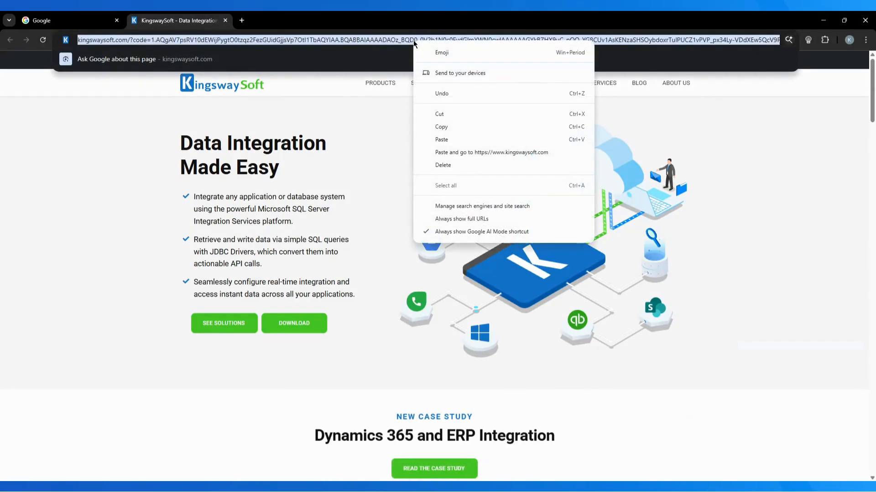
{"action": "left_click", "coordinate": [454, 126]}
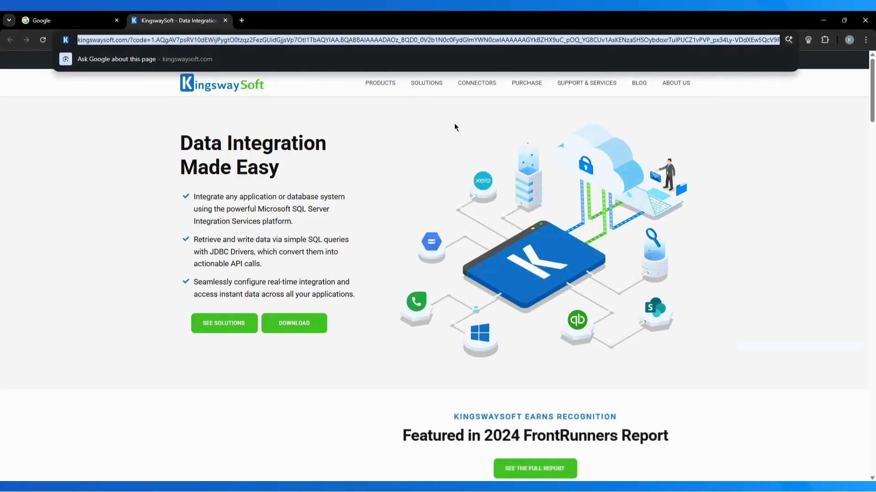
Switch back to the OAuth Token Generator and submit the copied redirect URL containing the authorization code
{"action": "mouse_move", "coordinate": [470, 487]}
{"action": "left_click", "coordinate": [463, 458]}
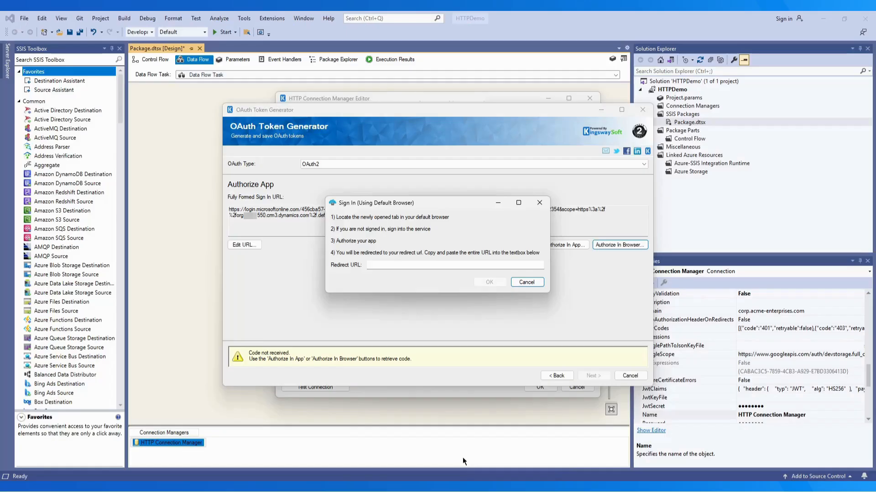
{"action": "left_click", "coordinate": [410, 266]}
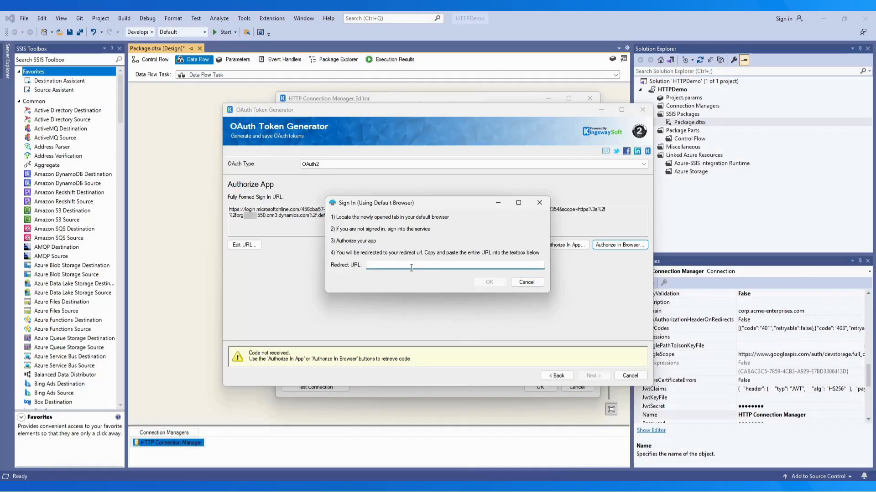
{"action": "key", "text": "ctrl+v"}
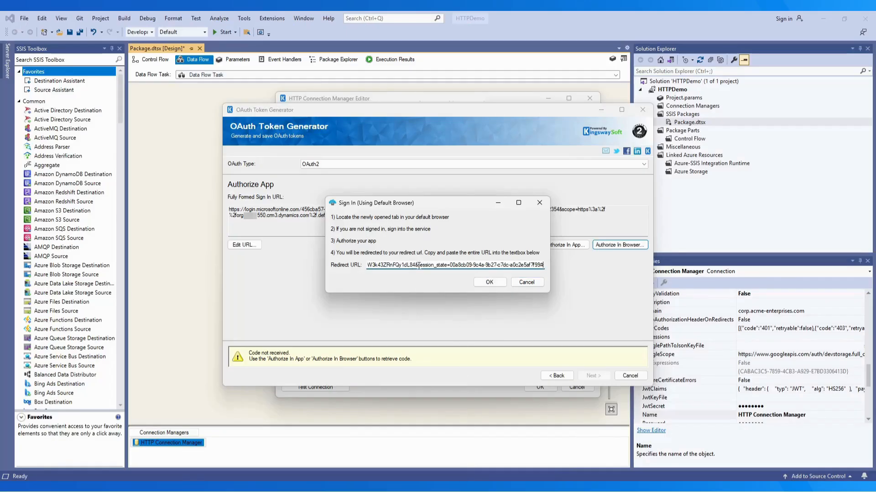
{"action": "left_click", "coordinate": [490, 282]}
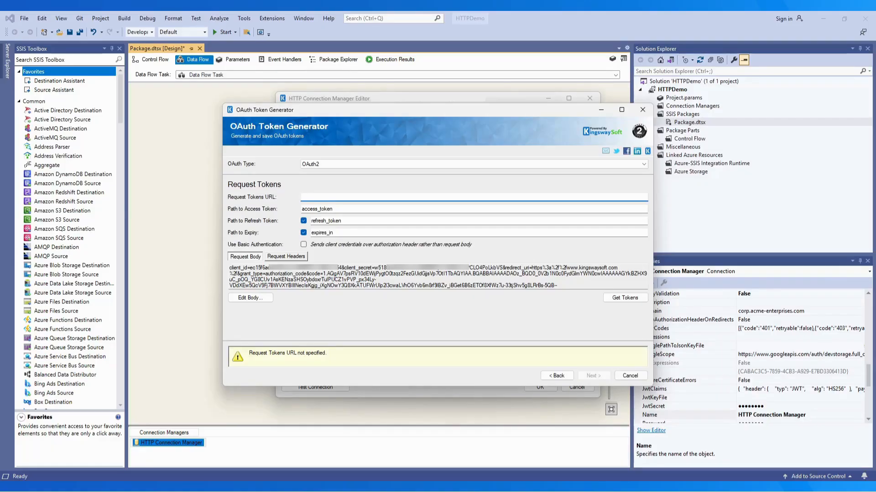
Set the Request Tokens URL to the Microsoft login oauth2/v2.0/token endpoint and request the tokens
{"action": "key", "text": "alt+Tab"}
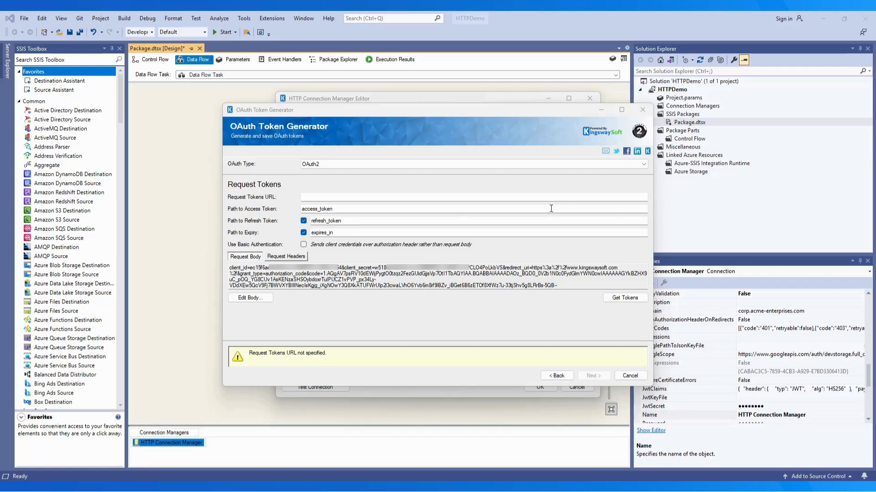
{"action": "key", "text": "alt+Tab"}
{"action": "key", "text": "ctrl+v"}
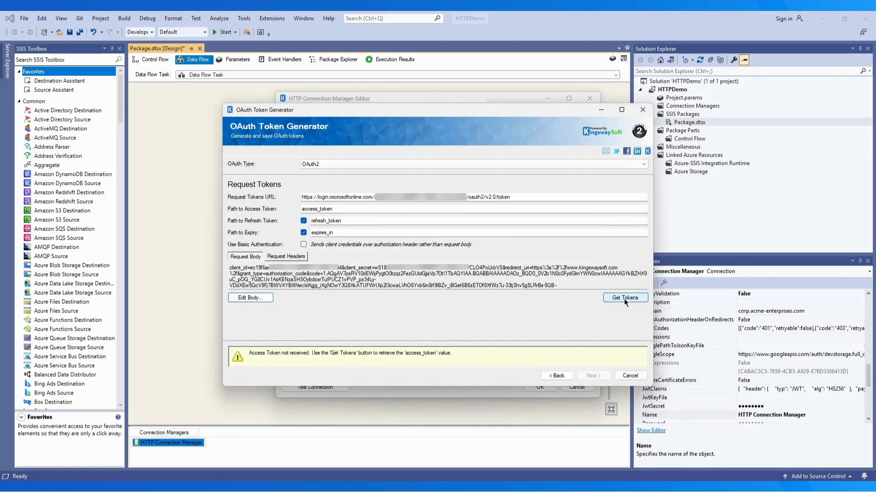
{"action": "left_click", "coordinate": [624, 298]}
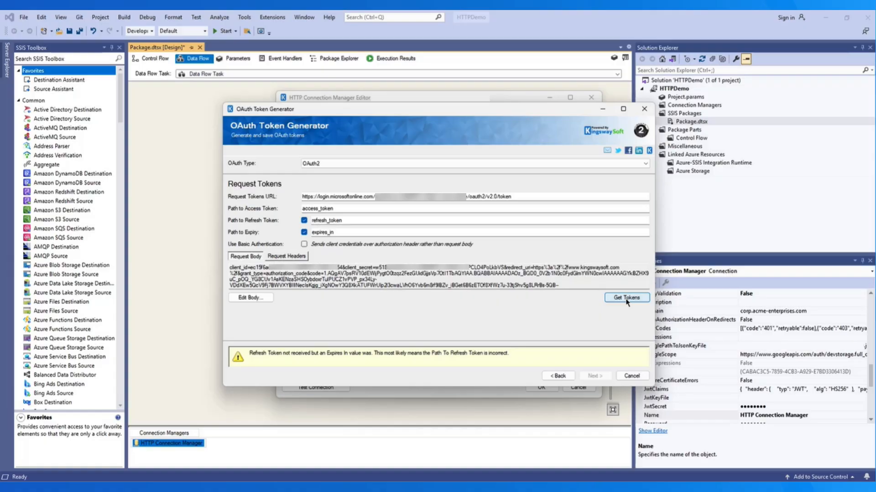
{"action": "left_click", "coordinate": [626, 298]}
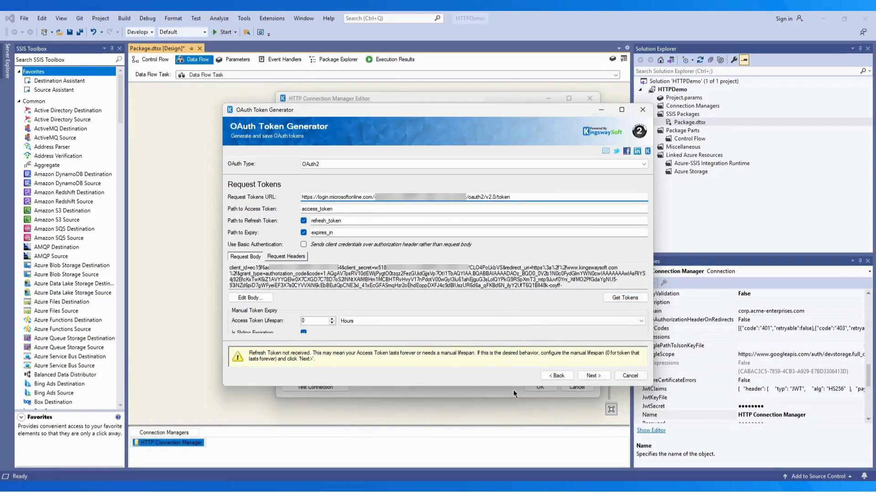
Enlarge the generator window, set the manual access token lifespan to 3600 seconds, and proceed to saving the tokens
{"action": "left_click_drag", "start_coordinate": [512, 388], "coordinate": [509, 409]}
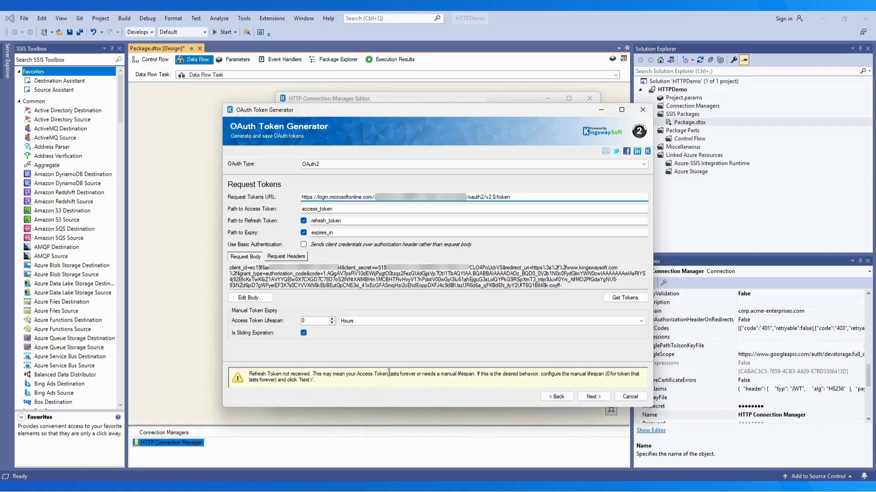
{"action": "left_click", "coordinate": [368, 322]}
{"action": "left_click", "coordinate": [366, 330]}
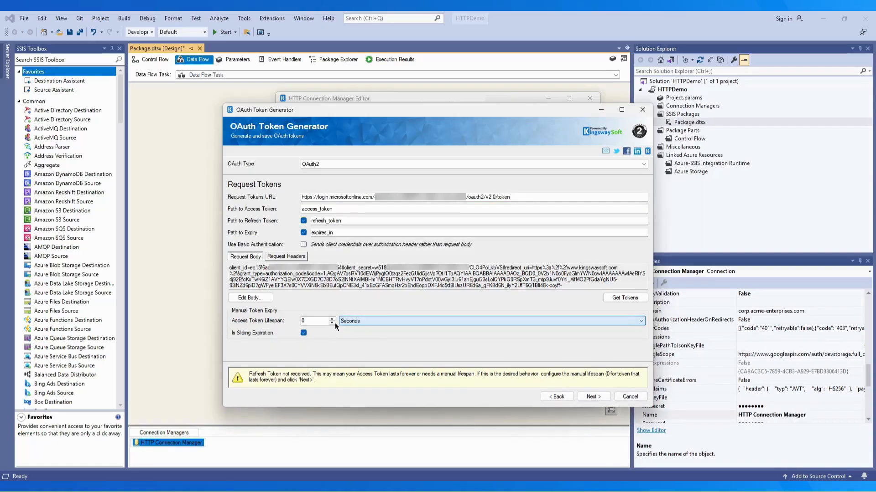
{"action": "key", "text": "shift+Tab"}
{"action": "type", "text": "3600"}
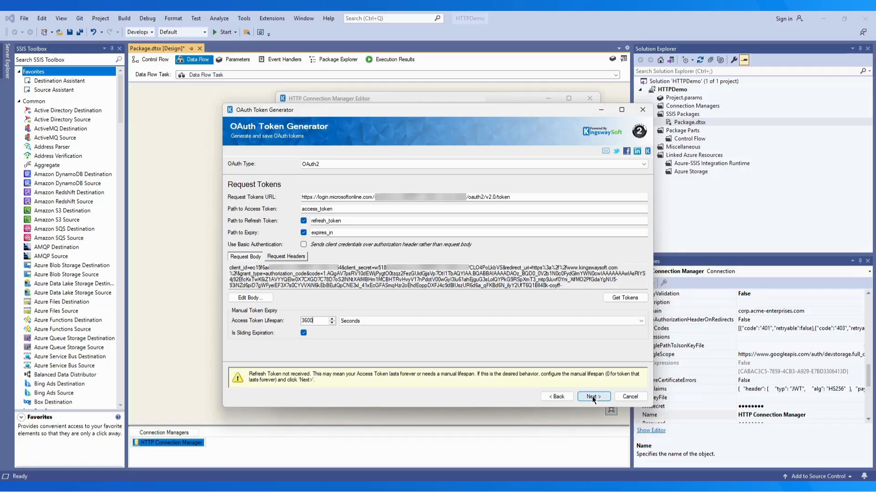
{"action": "left_click", "coordinate": [592, 396]}
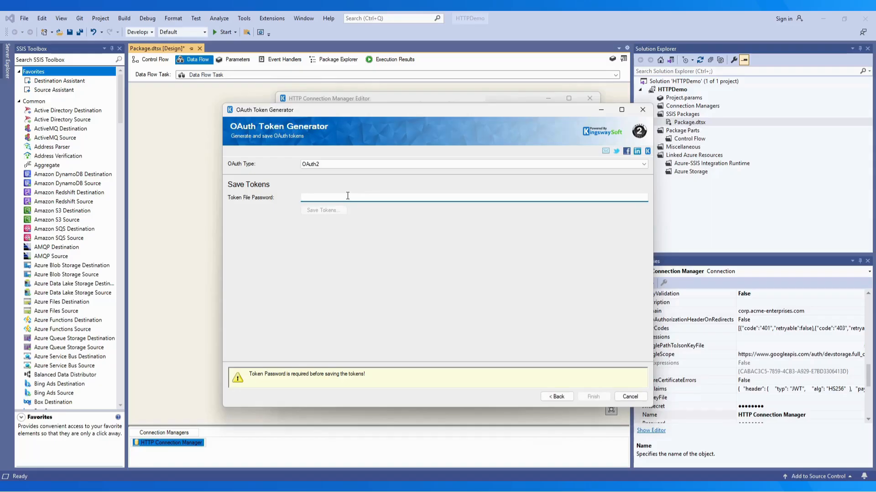
Enter the token file password and save the tokens as OAuthTokens.tok in the Resources folder
{"action": "type", "text": "••••••"}
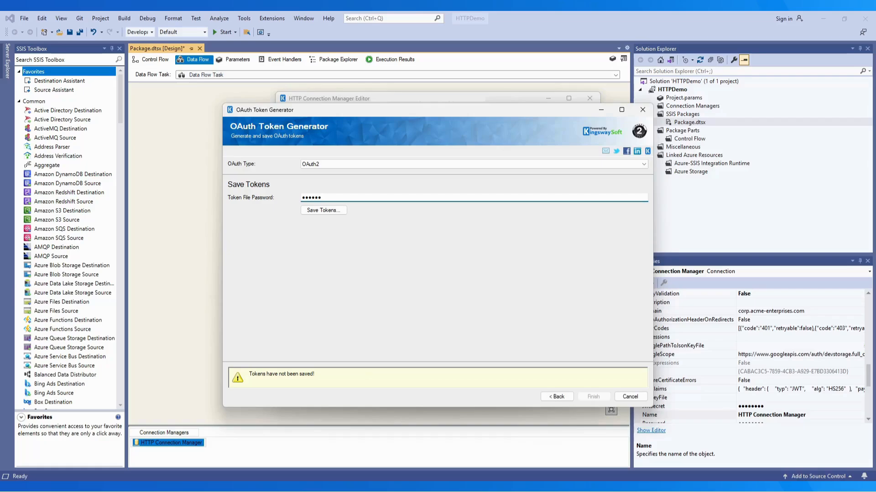
{"action": "left_click", "coordinate": [315, 211]}
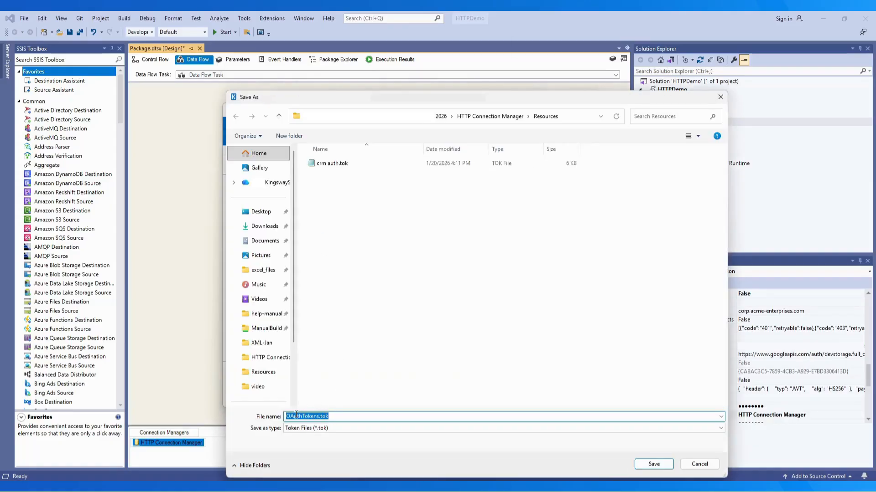
{"action": "left_click", "coordinate": [653, 463]}
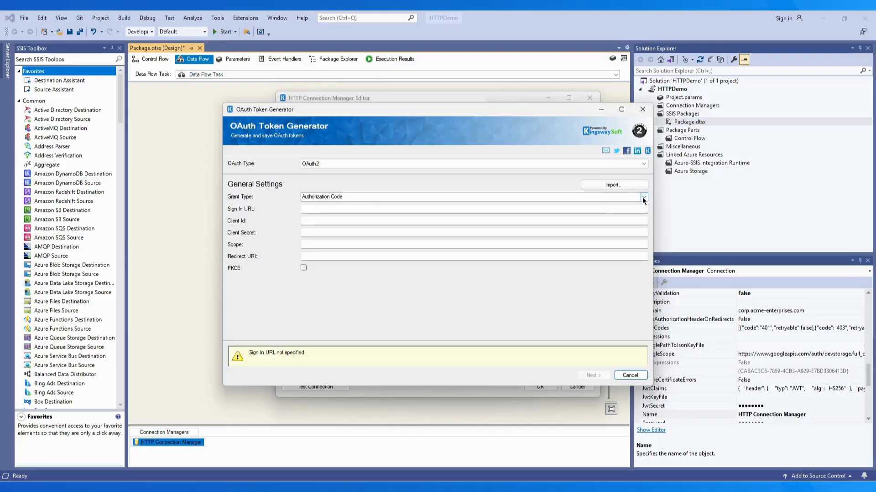
Import the token settings from OAuthTokens.tok in the Resources folder into the generator, entering the token file password
{"action": "left_click", "coordinate": [619, 184]}
{"action": "left_click", "coordinate": [552, 253]}
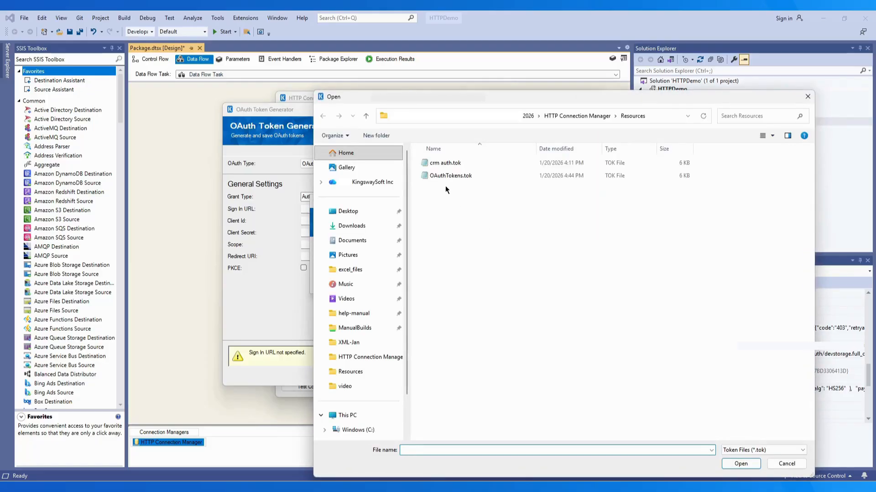
{"action": "double_click", "coordinate": [447, 176]}
{"action": "left_click", "coordinate": [482, 268]}
{"action": "type", "text": "••"}
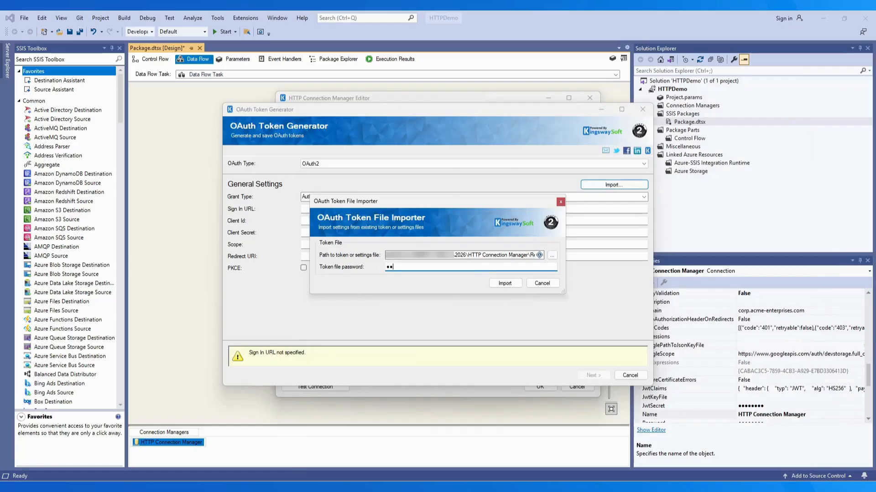
{"action": "type", "text": "••••"}
{"action": "left_click", "coordinate": [497, 282]}
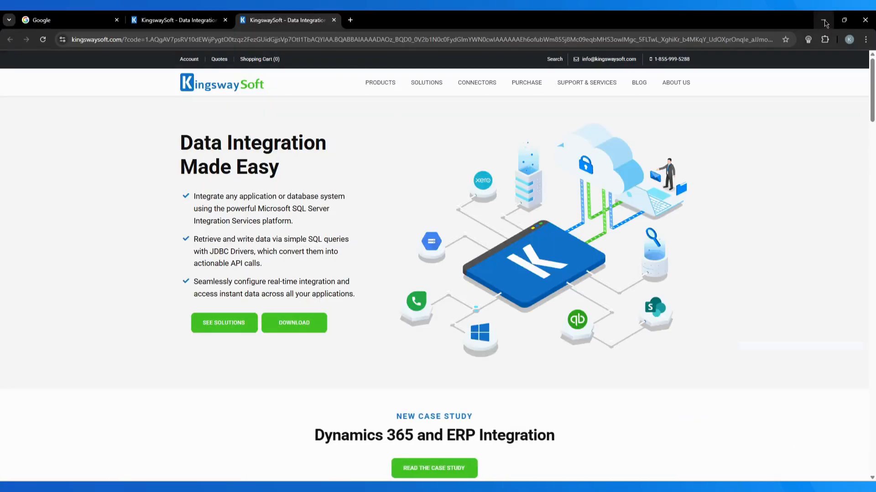
Minimize the browser, dismiss the default-browser sign-in prompt, and view the grant types available in the OAuth Token Generator
{"action": "left_click", "coordinate": [823, 21]}
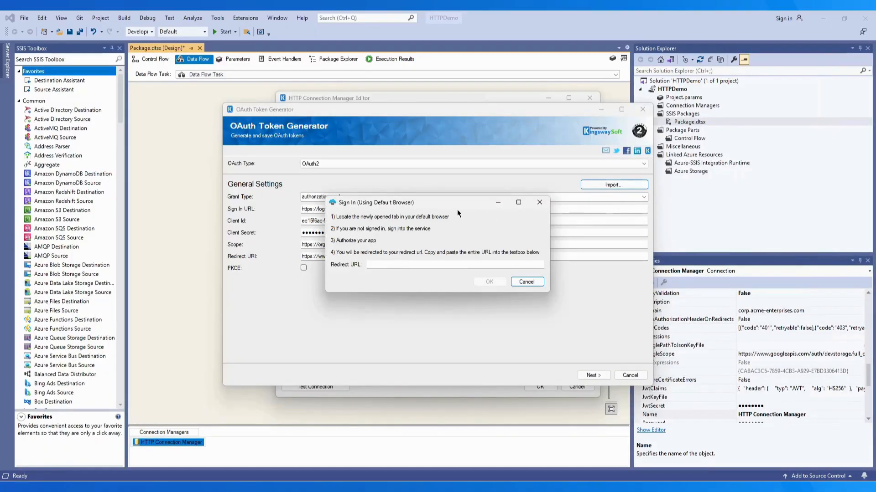
{"action": "left_click", "coordinate": [539, 202]}
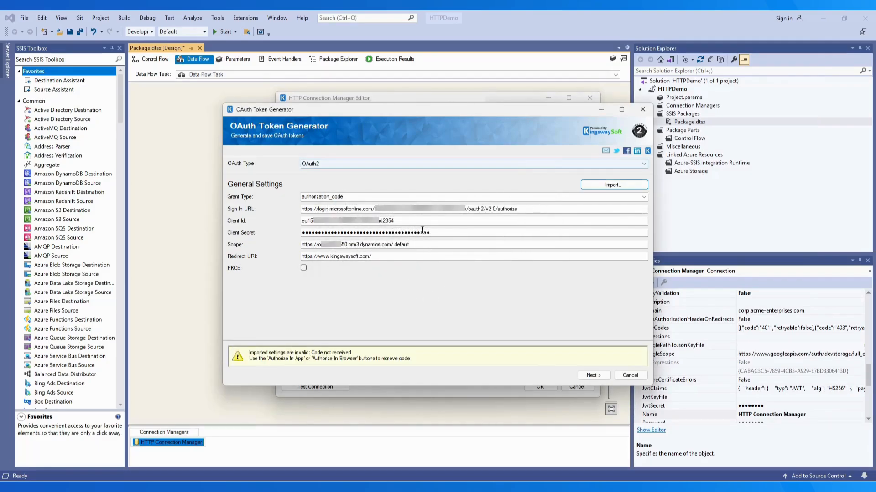
{"action": "left_click", "coordinate": [644, 197]}
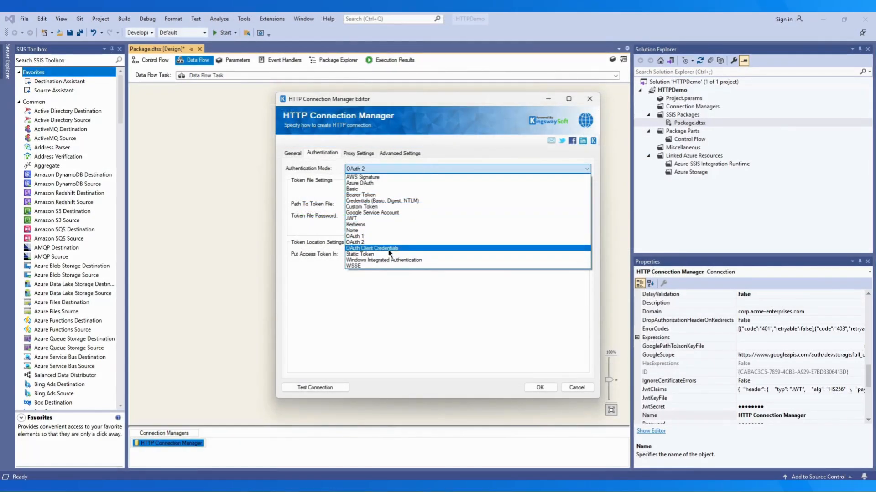
Set the authentication mode to OAuth Client Credentials and keep Http Header as the access token location
{"action": "left_click", "coordinate": [390, 248]}
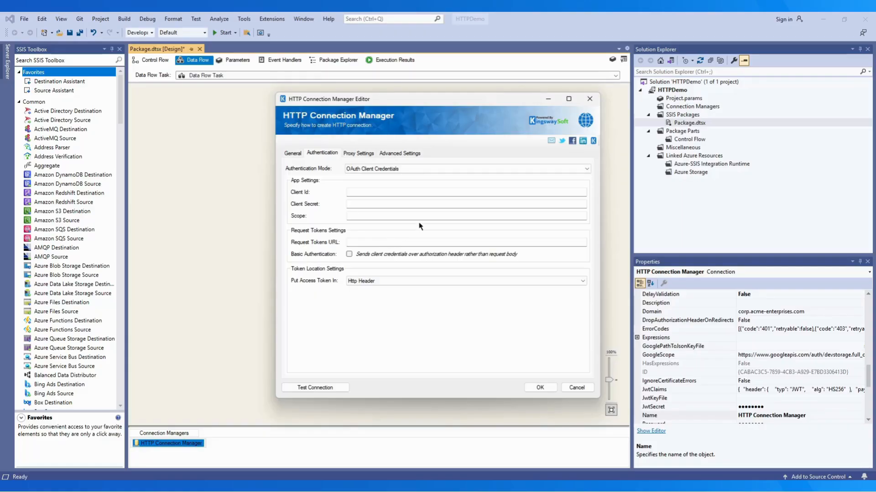
{"action": "left_click", "coordinate": [448, 285]}
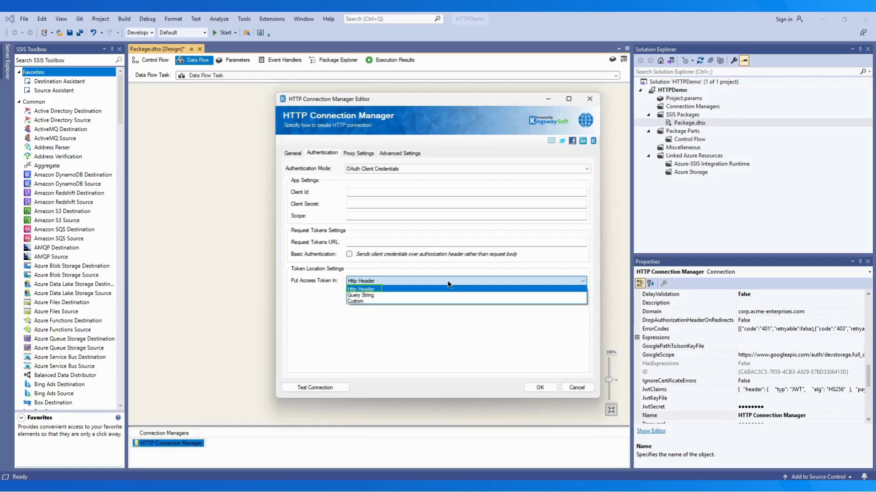
{"action": "left_click", "coordinate": [449, 282]}
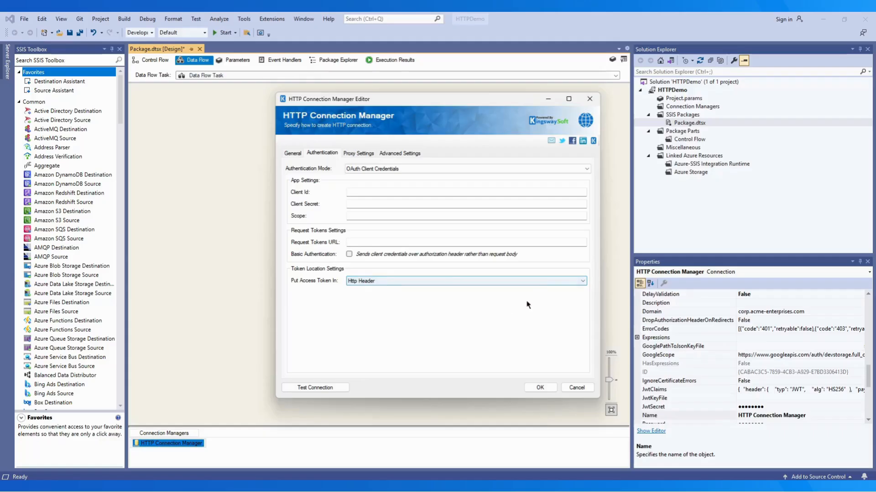
Set the authentication mode to Static Token, paste the token value, and check the token location options
{"action": "left_click", "coordinate": [427, 170]}
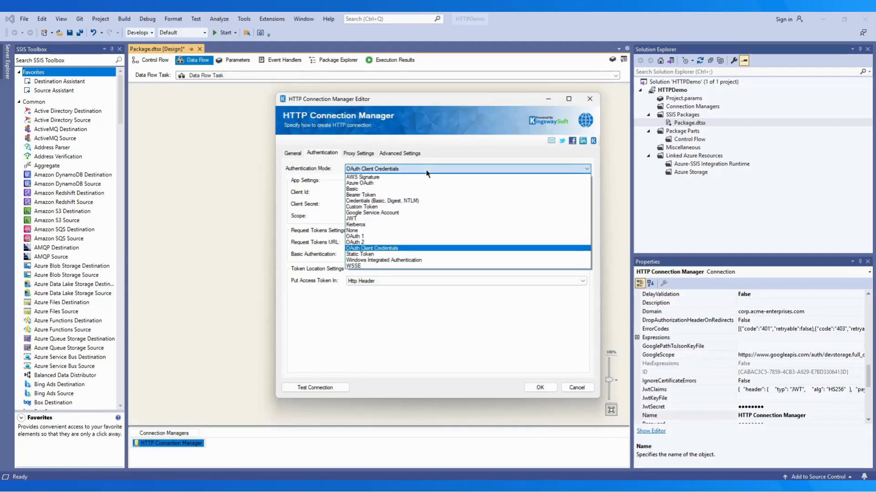
{"action": "left_click", "coordinate": [385, 255]}
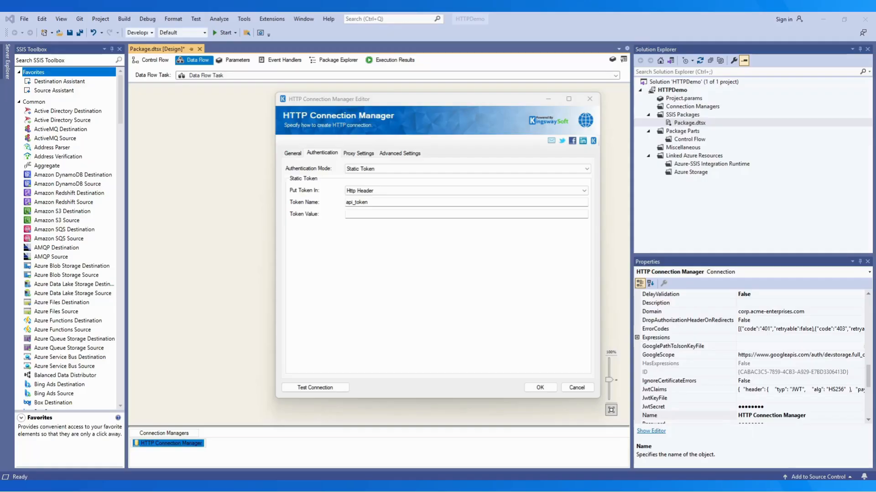
{"action": "left_click", "coordinate": [346, 215]}
{"action": "key", "text": "ctrl+v"}
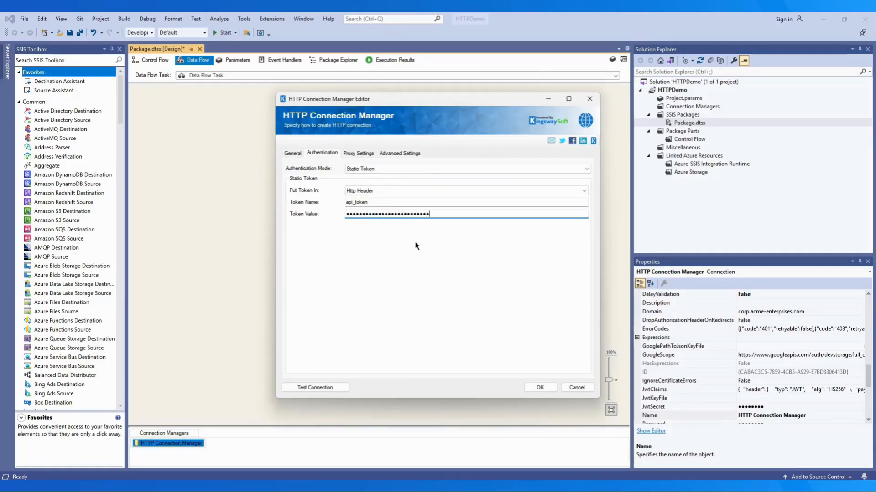
{"action": "left_click", "coordinate": [437, 190]}
Set the authentication mode to Windows Integrated Authentication
{"action": "left_click", "coordinate": [446, 173]}
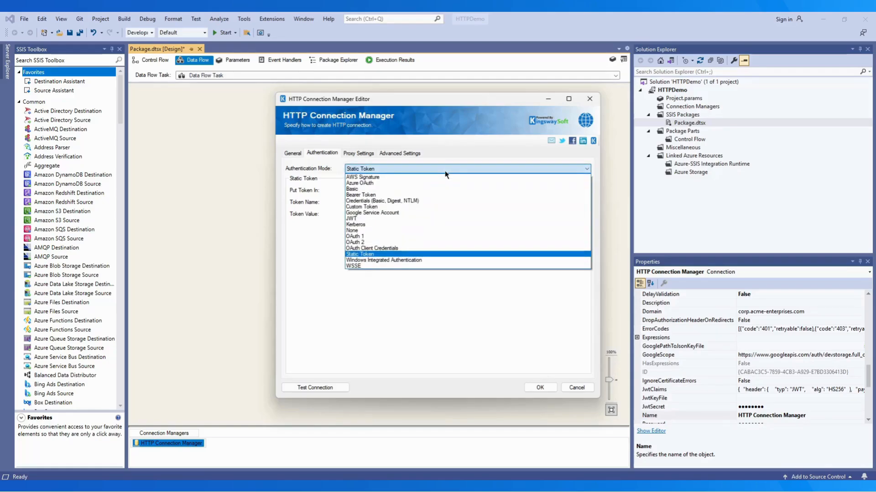
{"action": "left_click", "coordinate": [396, 260]}
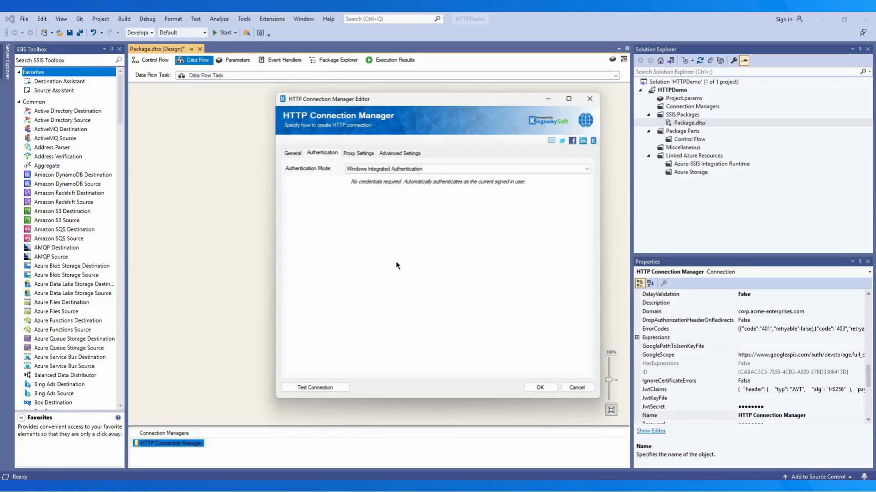
Set the authentication mode to WSSE, enter "username" as the user name, and fill in the password
{"action": "left_click", "coordinate": [435, 169]}
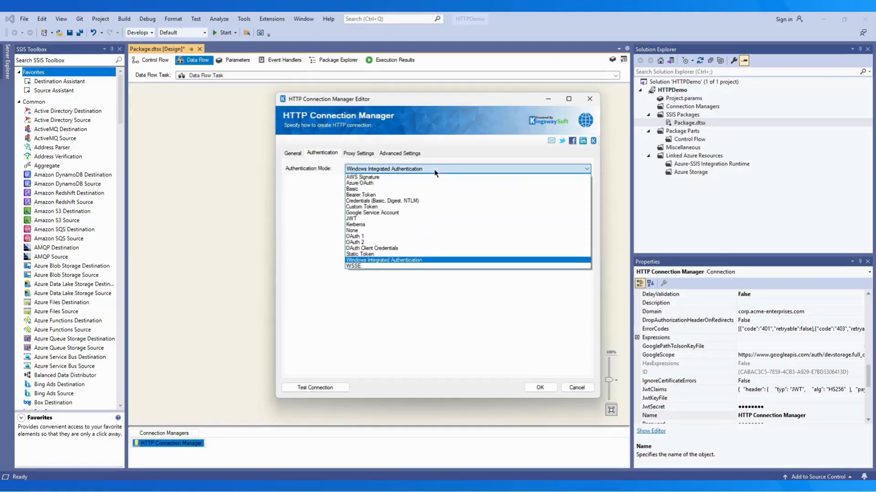
{"action": "left_click", "coordinate": [378, 266]}
{"action": "left_click", "coordinate": [379, 190]}
{"action": "type", "text": "username"}
{"action": "key", "text": "Tab"}
{"action": "type", "text": "password"}
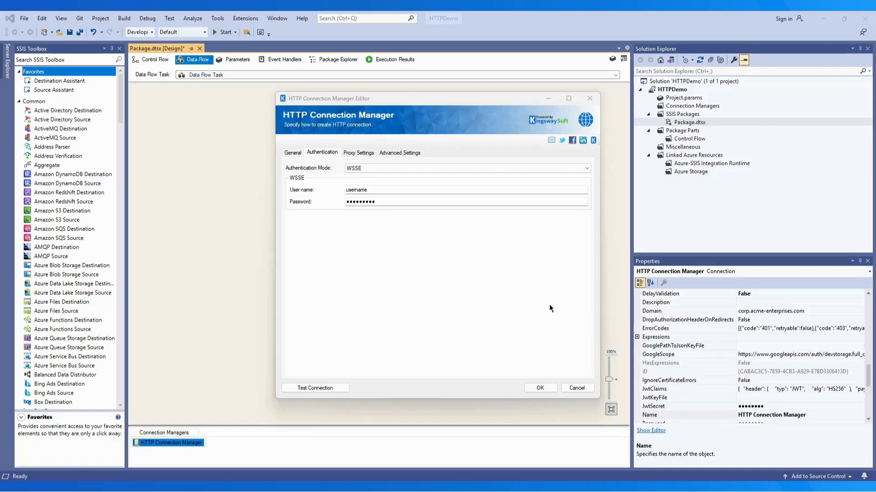
Set the connection's proxy mode to Manual and require proxy authentication
{"action": "left_click", "coordinate": [358, 154]}
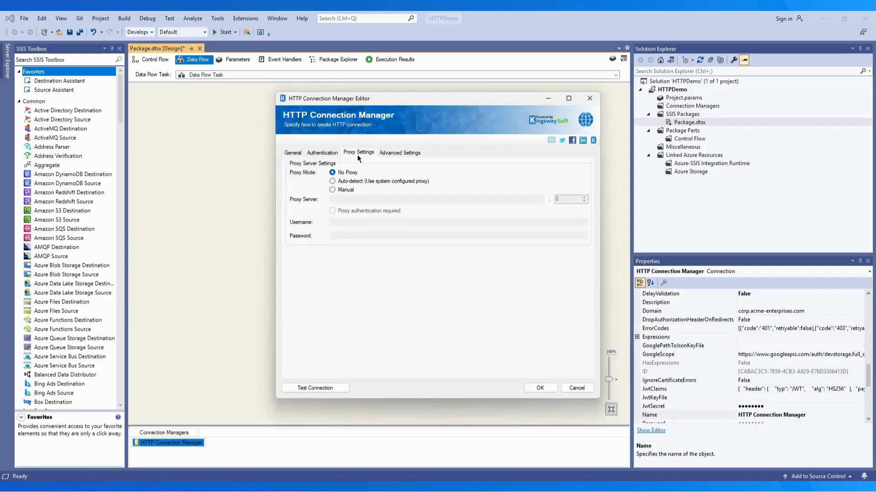
{"action": "left_click", "coordinate": [333, 181]}
{"action": "left_click", "coordinate": [332, 190]}
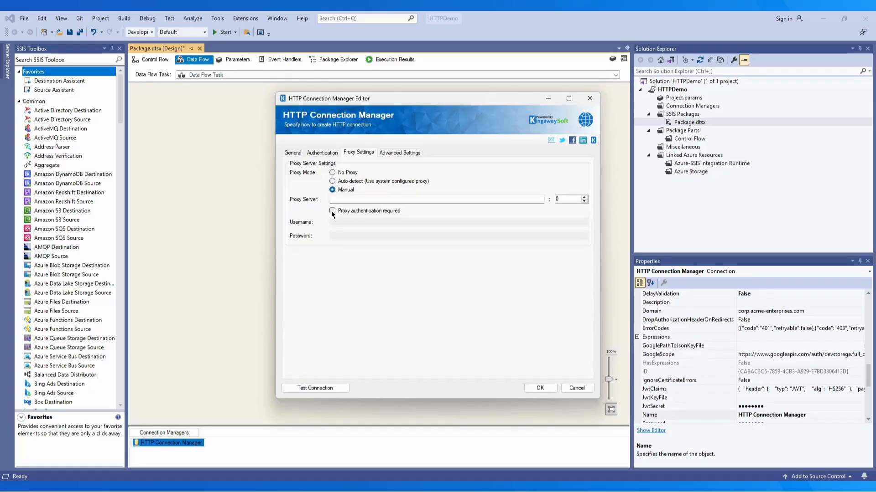
{"action": "left_click", "coordinate": [332, 212]}
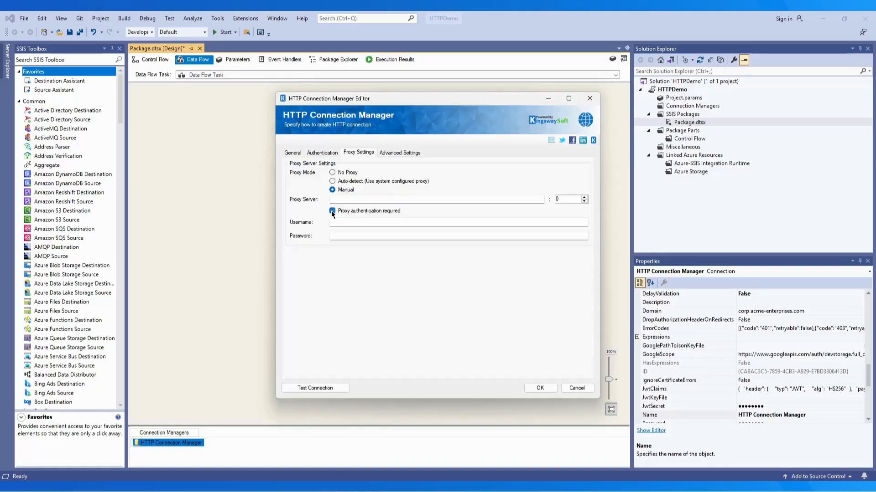
Set the client certificate location to Store (Recommended) in the advanced connection settings
{"action": "left_click", "coordinate": [393, 152]}
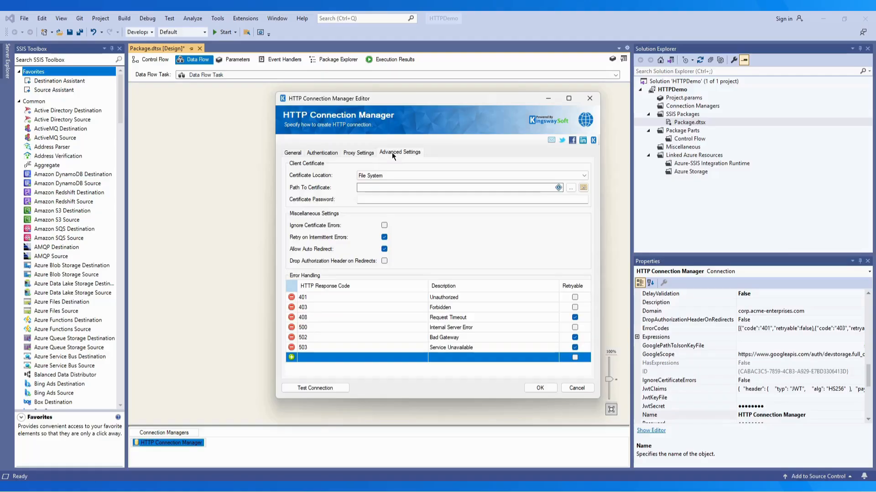
{"action": "left_click", "coordinate": [575, 177]}
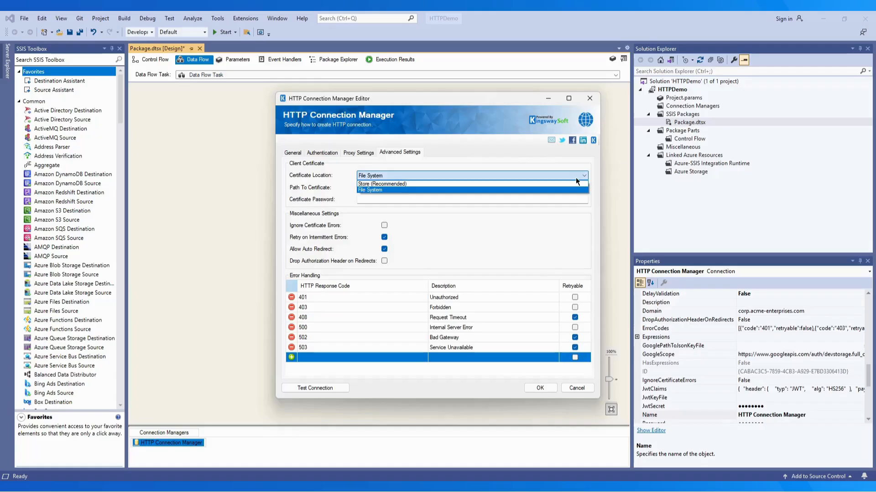
{"action": "left_click", "coordinate": [464, 184]}
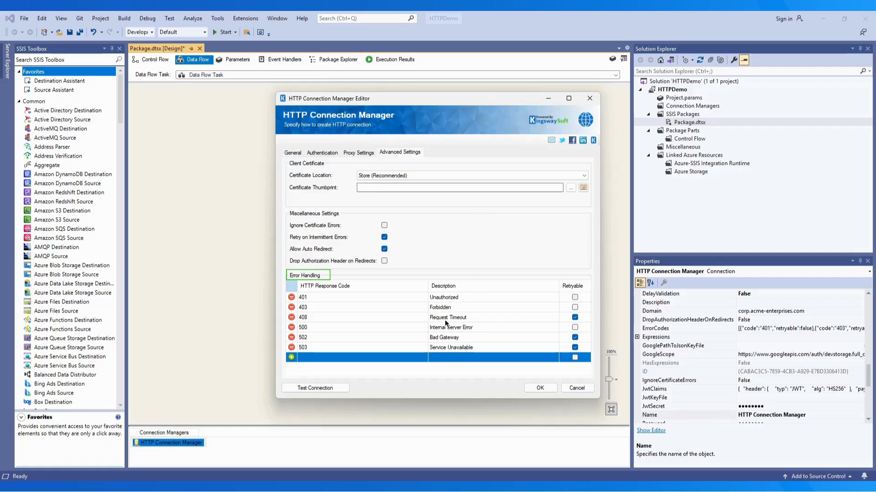
Remove the 503 response code from the error handling list and add it again as a new entry
{"action": "left_click", "coordinate": [291, 347]}
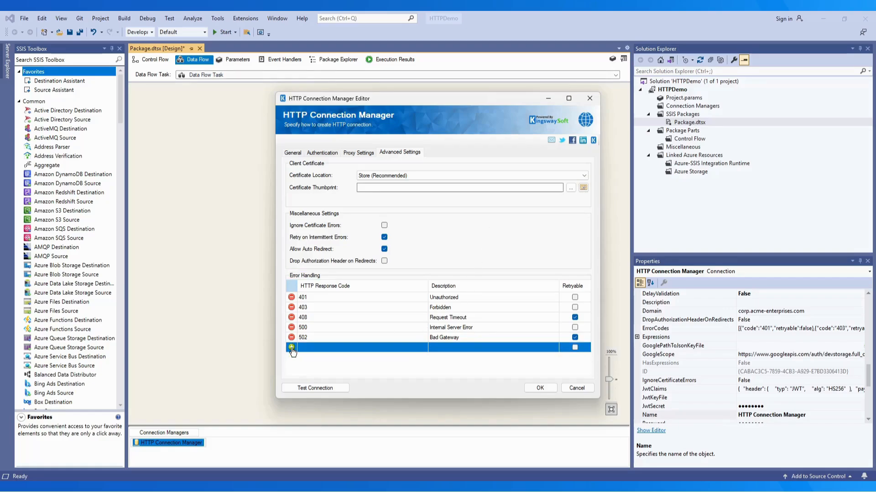
{"action": "left_click", "coordinate": [292, 348]}
{"action": "left_click", "coordinate": [305, 347]}
{"action": "type", "text": "503"}
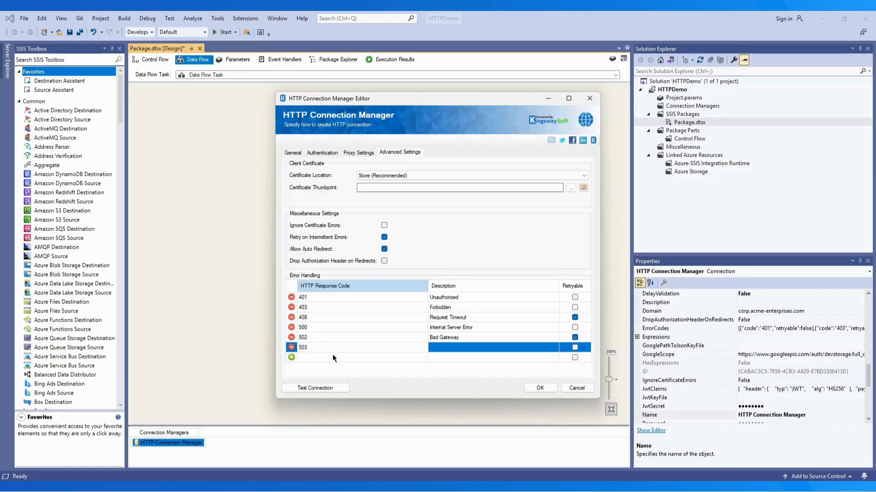
{"action": "left_click", "coordinate": [458, 349]}
Add response code 400 to the error handling list and mark code 503 as retryable
{"action": "left_click", "coordinate": [299, 357]}
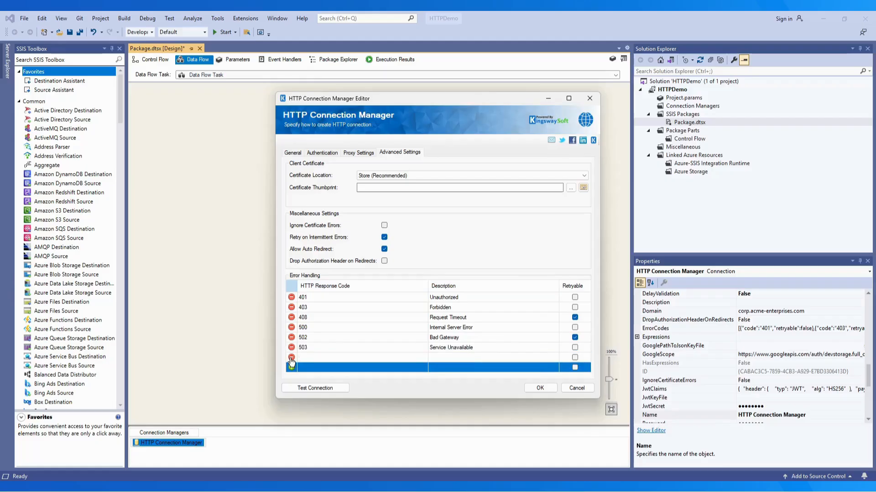
{"action": "left_click", "coordinate": [304, 356]}
{"action": "type", "text": "400"}
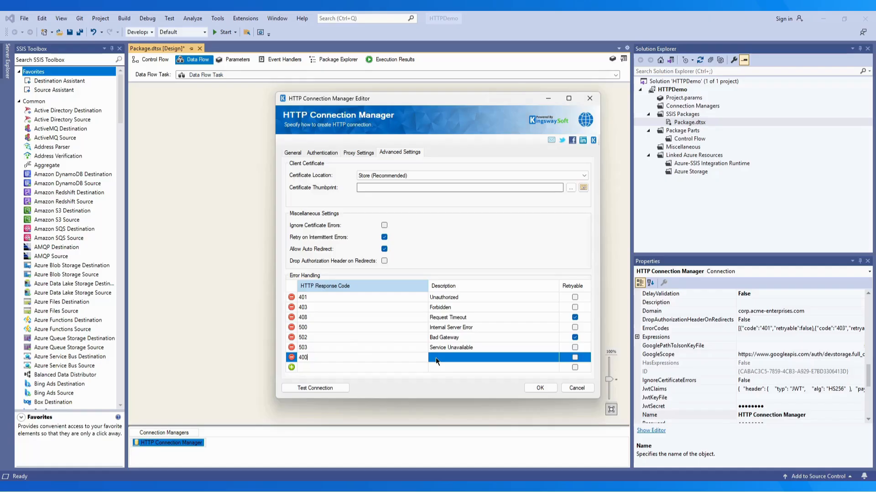
{"action": "left_click", "coordinate": [575, 347]}
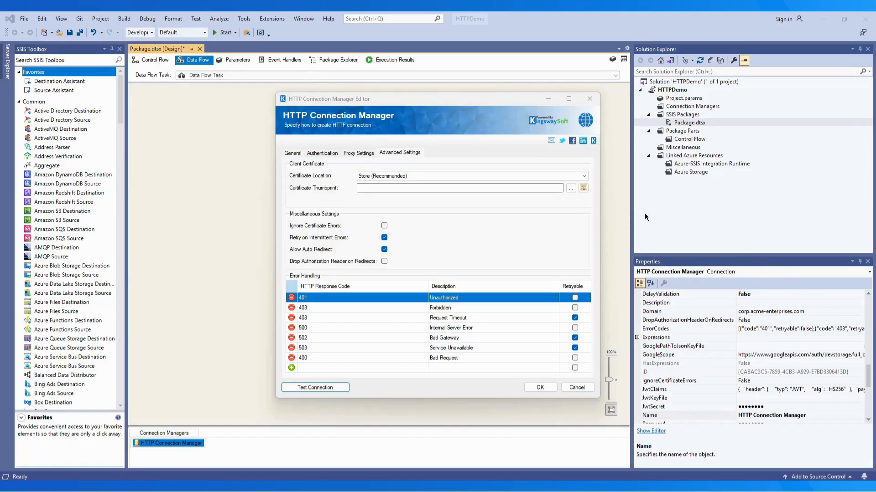
Append /auth to the base URL in the connection test, check the request headers, and send the GET request
{"action": "left_click", "coordinate": [292, 153]}
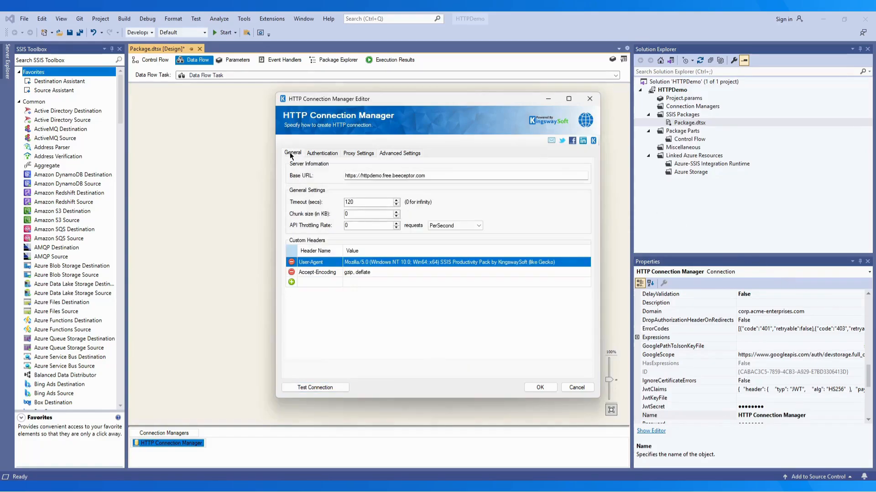
{"action": "left_click", "coordinate": [316, 387]}
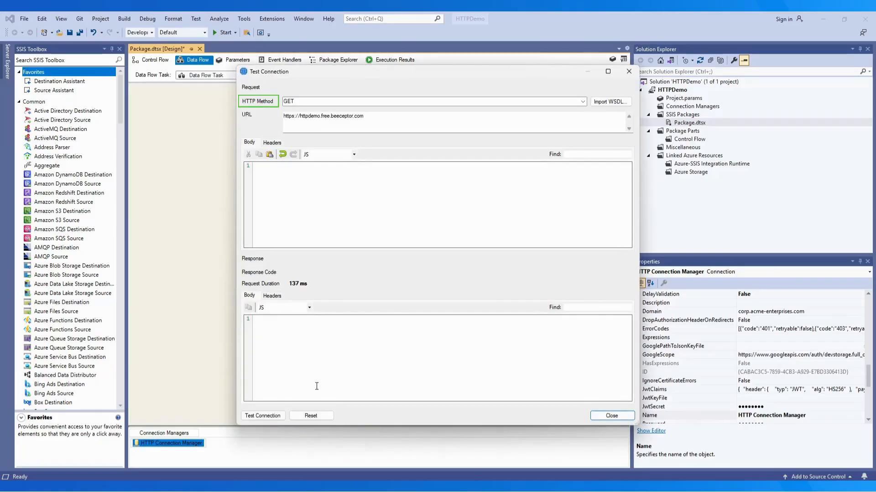
{"action": "left_click", "coordinate": [377, 115]}
{"action": "type", "text": "/auth"}
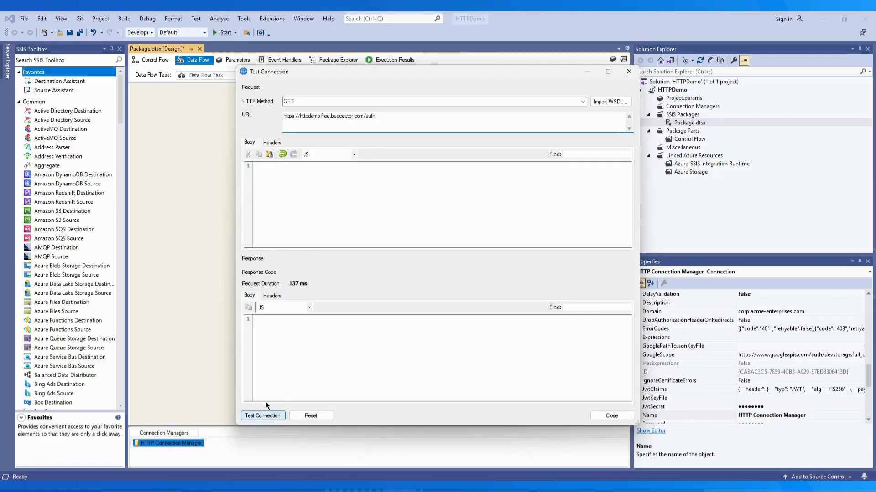
{"action": "left_click", "coordinate": [272, 142]}
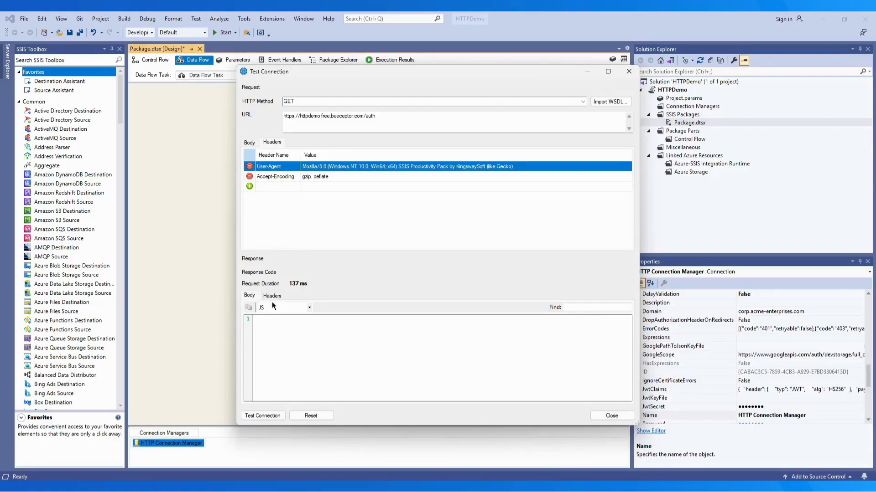
{"action": "left_click", "coordinate": [263, 416]}
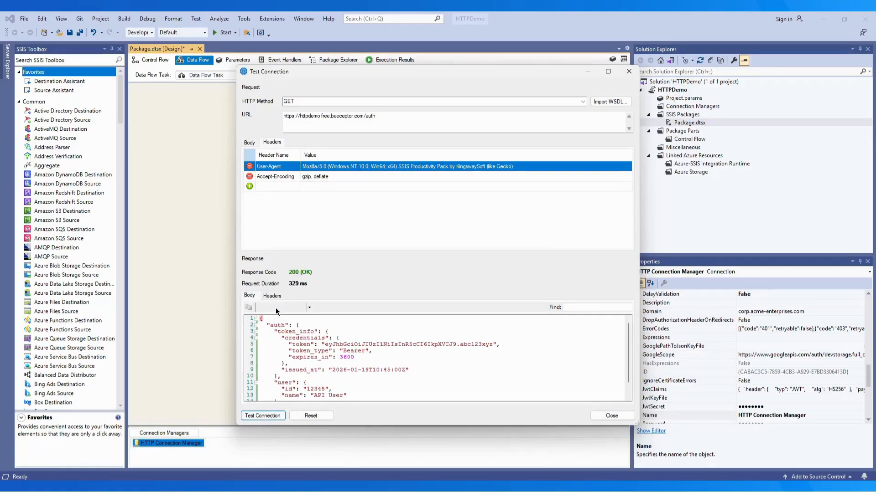
Review the test response's headers and body, and open the WSDL import dialog
{"action": "left_click", "coordinate": [271, 296]}
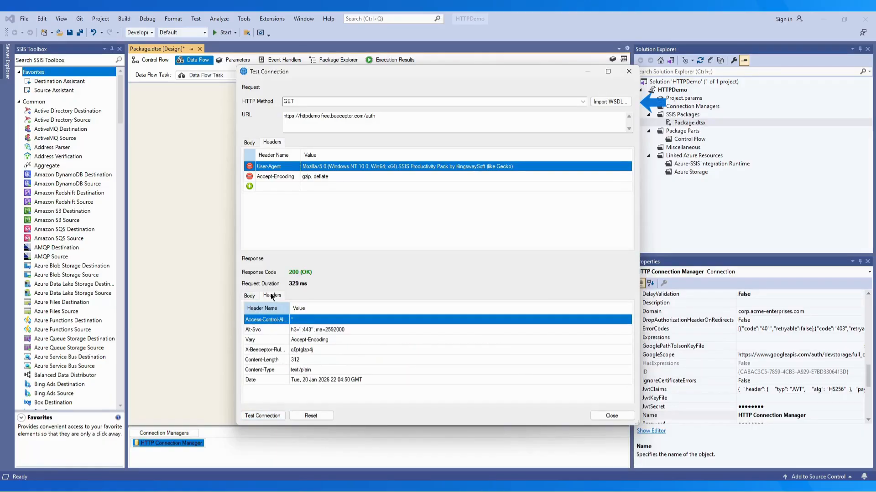
{"action": "left_click", "coordinate": [250, 296]}
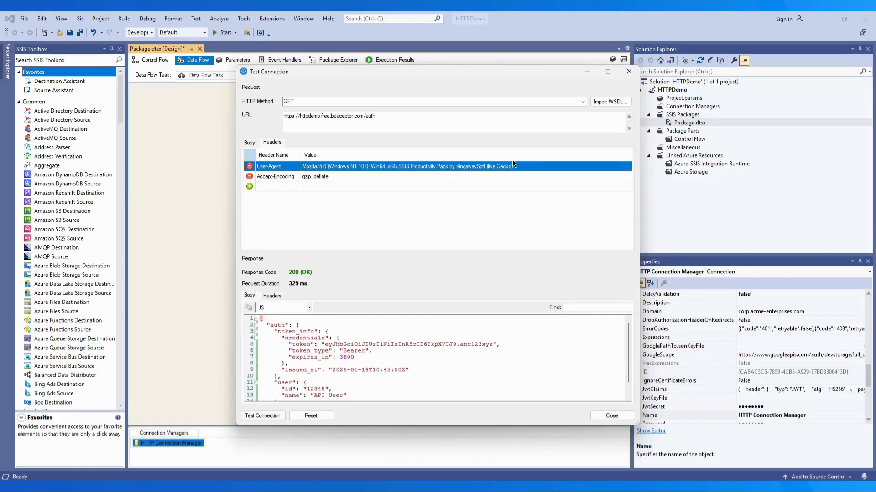
{"action": "left_click", "coordinate": [609, 102]}
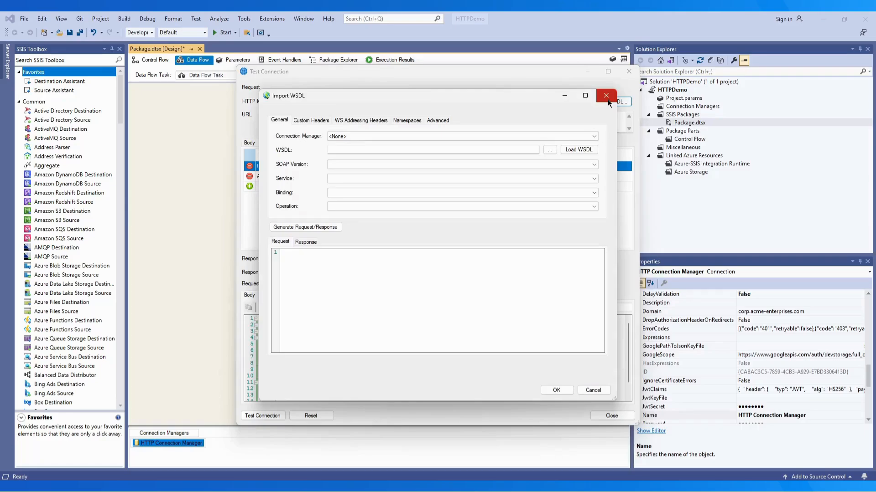
Set the WSDL import's connection manager to Current Connection and load sample.wsdl from the Resources folder
{"action": "left_click", "coordinate": [593, 136]}
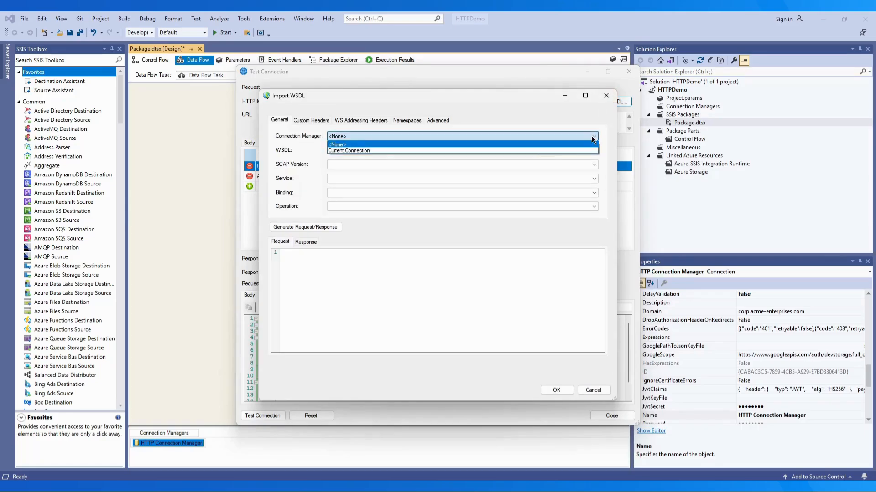
{"action": "left_click", "coordinate": [360, 151]}
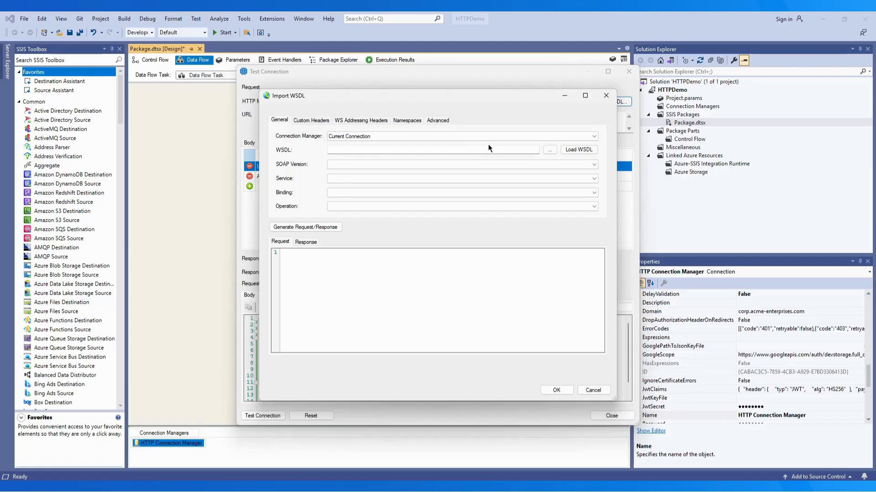
{"action": "left_click", "coordinate": [549, 150]}
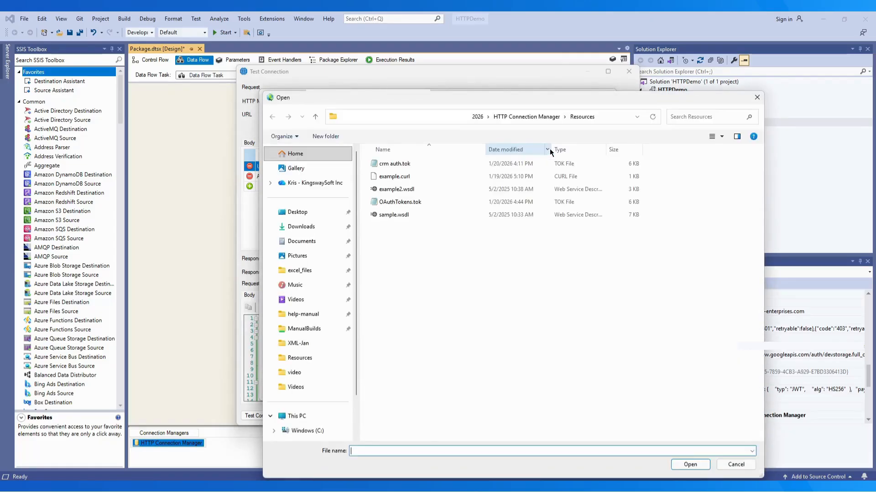
{"action": "double_click", "coordinate": [392, 215]}
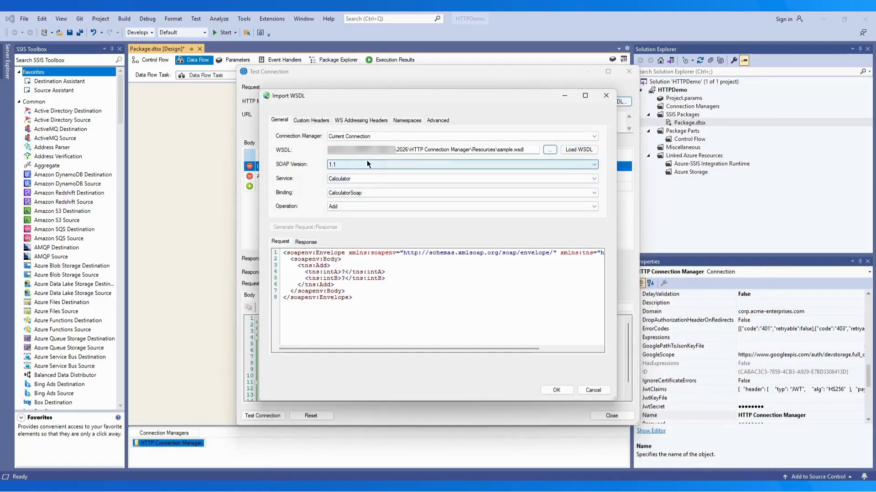
Examine the WSDL import's SOAP version choices, generated request and response, custom headers, WS addressing headers, namespaces and advanced settings
{"action": "left_click", "coordinate": [595, 166]}
{"action": "left_click", "coordinate": [594, 166]}
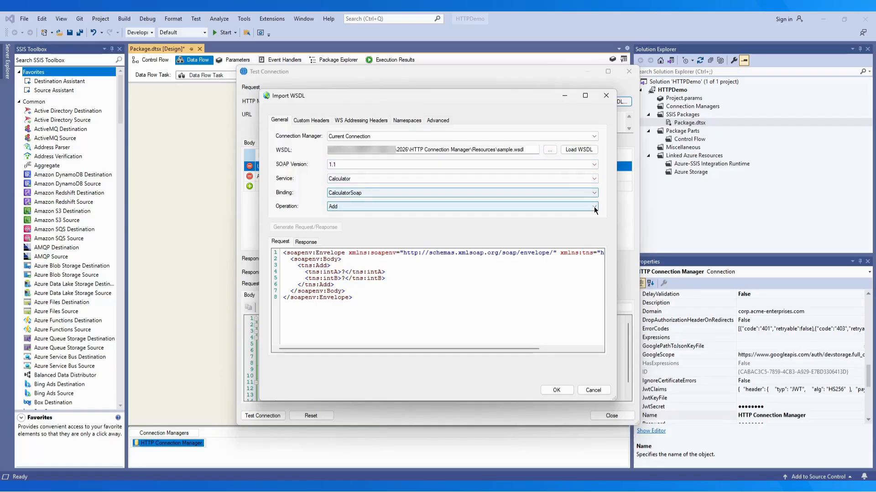
{"action": "left_click", "coordinate": [305, 243]}
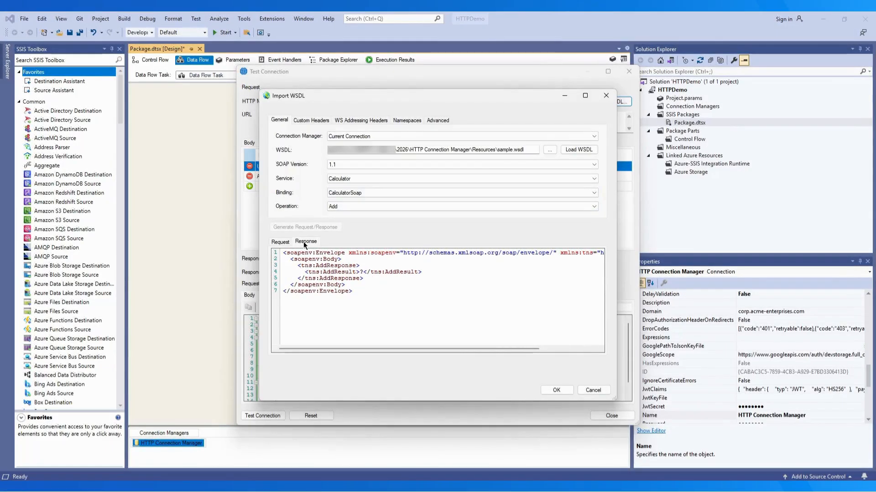
{"action": "left_click", "coordinate": [280, 243]}
{"action": "left_click", "coordinate": [311, 120]}
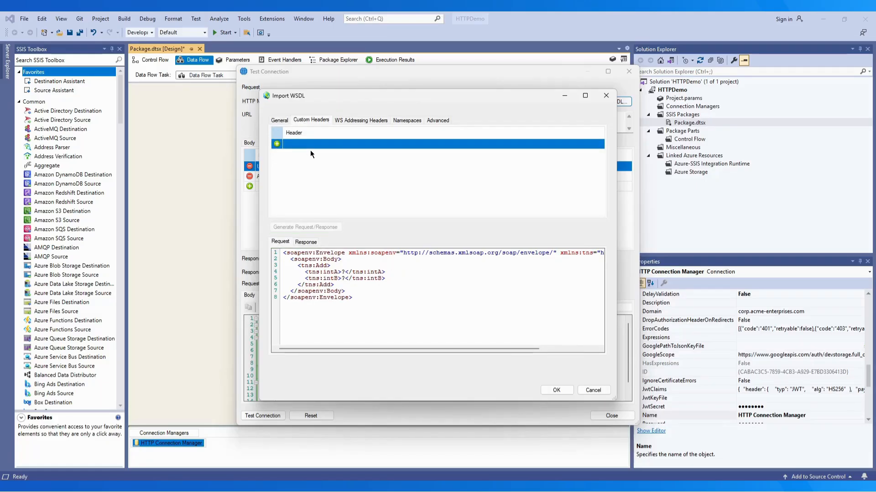
{"action": "left_click", "coordinate": [355, 119]}
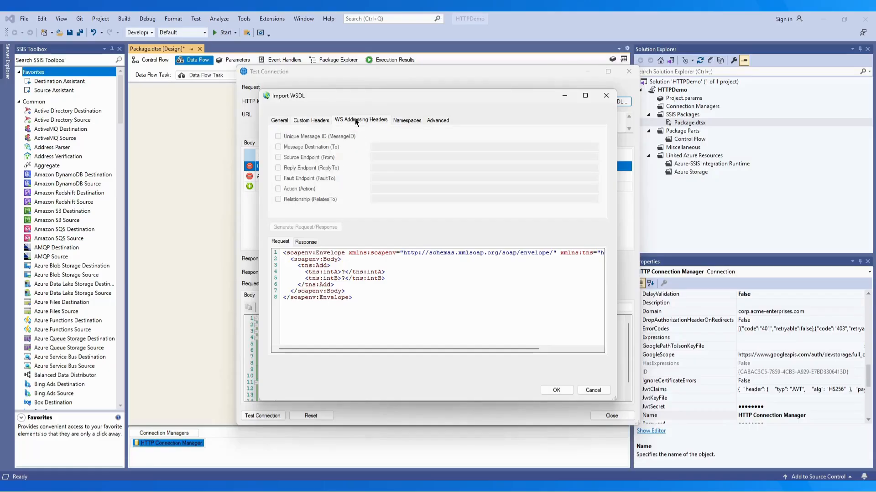
{"action": "left_click", "coordinate": [406, 120]}
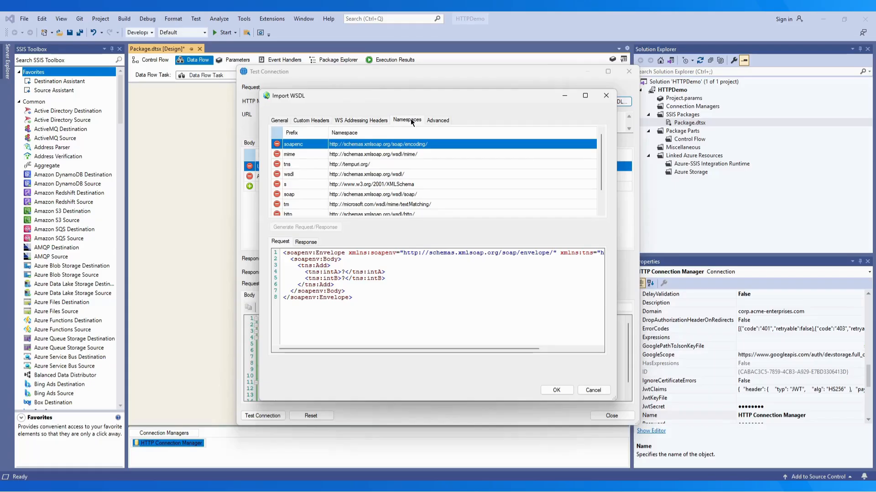
{"action": "left_click", "coordinate": [436, 121]}
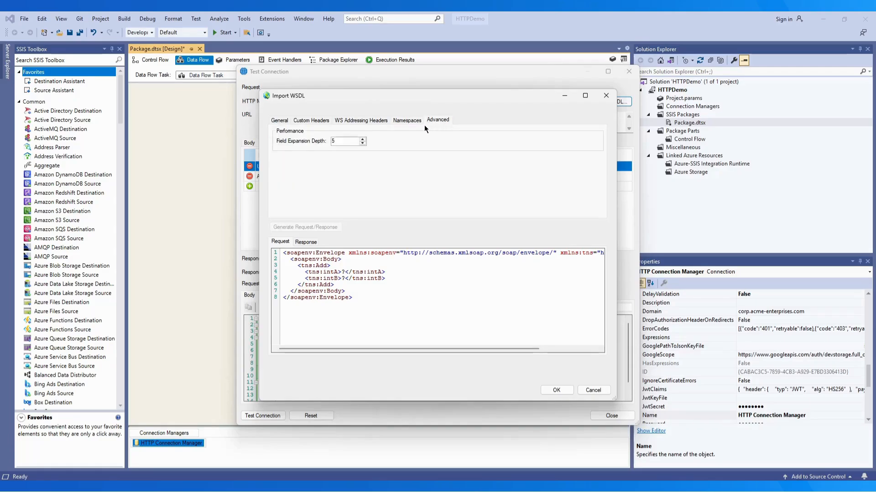